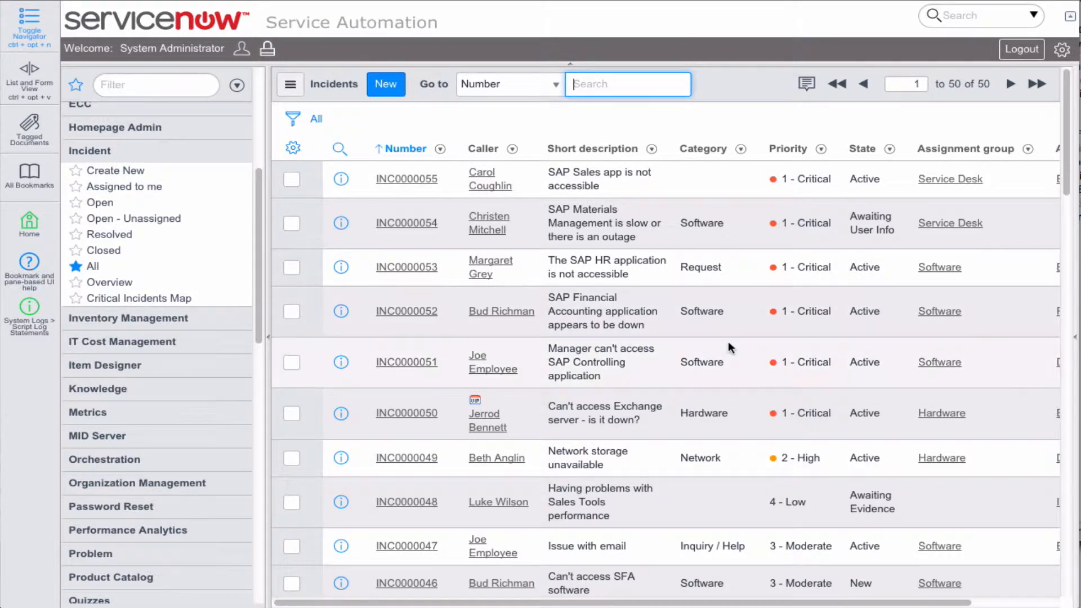
- Create a new incident with SAP Financial Accounting as its configuration item and save it, keeping the record open
click(385, 90)
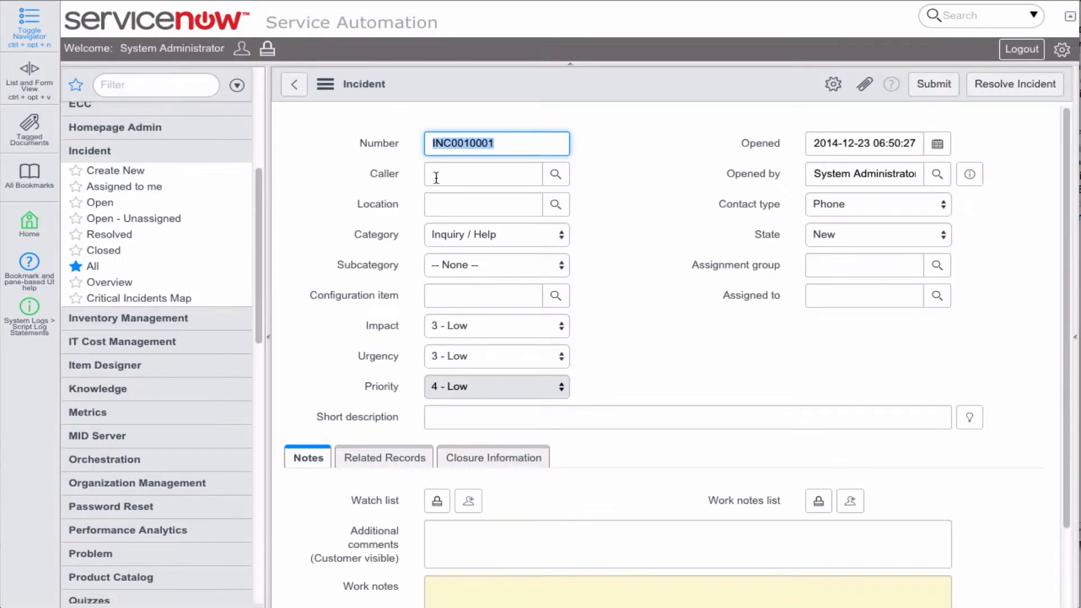
click(541, 290)
text(sap)
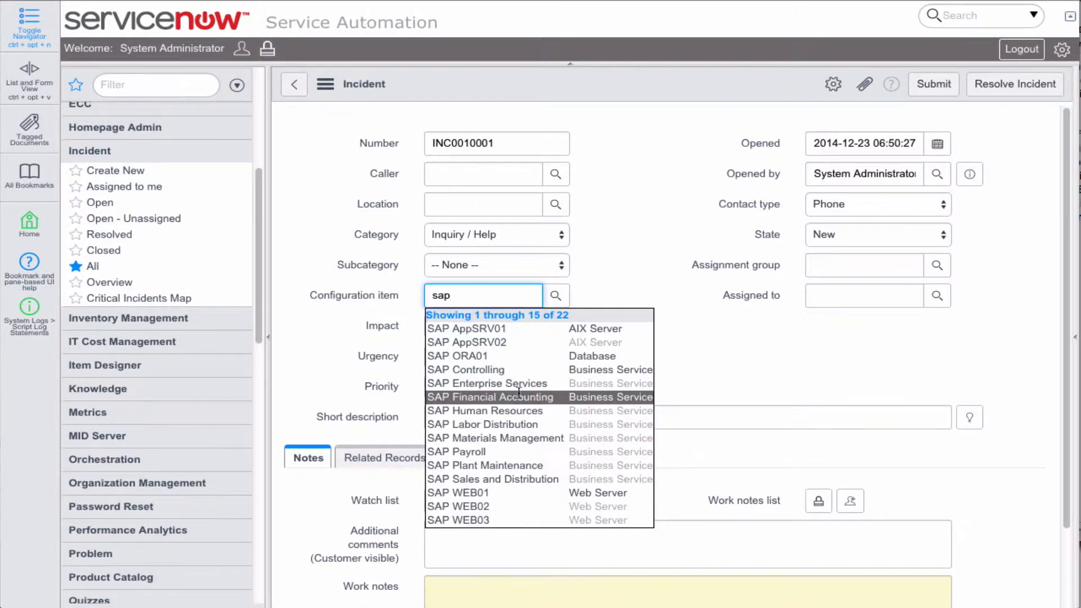
click(519, 397)
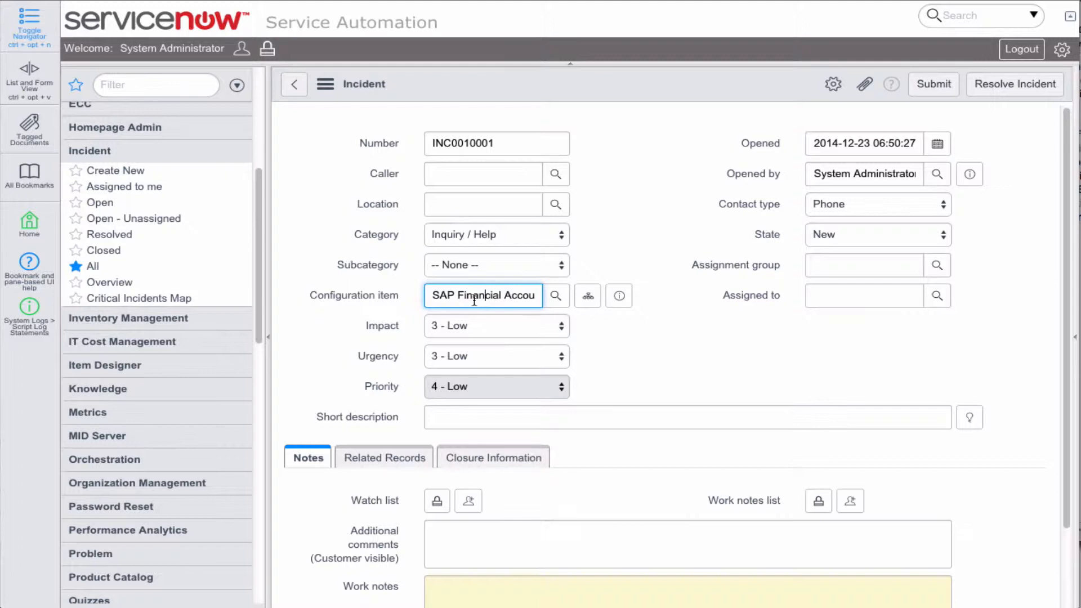
drag(455, 298, 437, 298)
scroll(676, 383, down, 2)
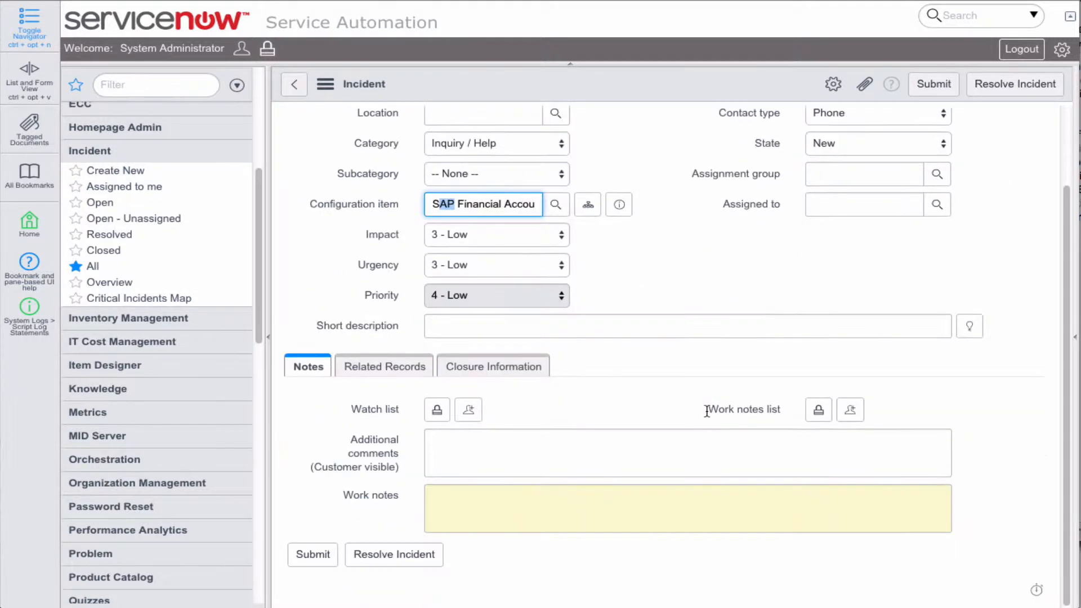
right_click(623, 86)
click(642, 90)
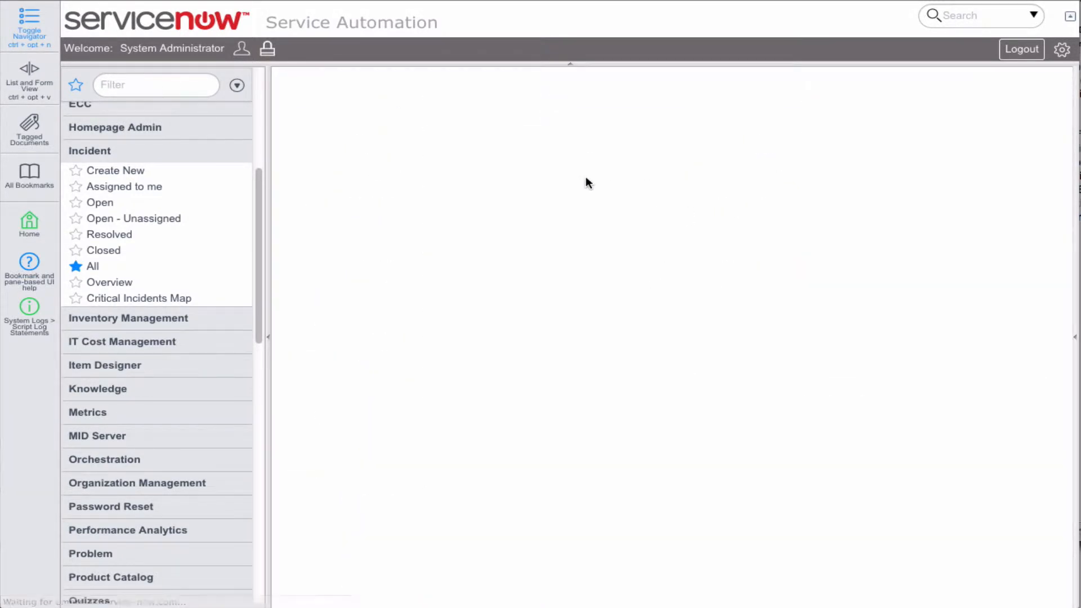
scroll(660, 243, down, 2)
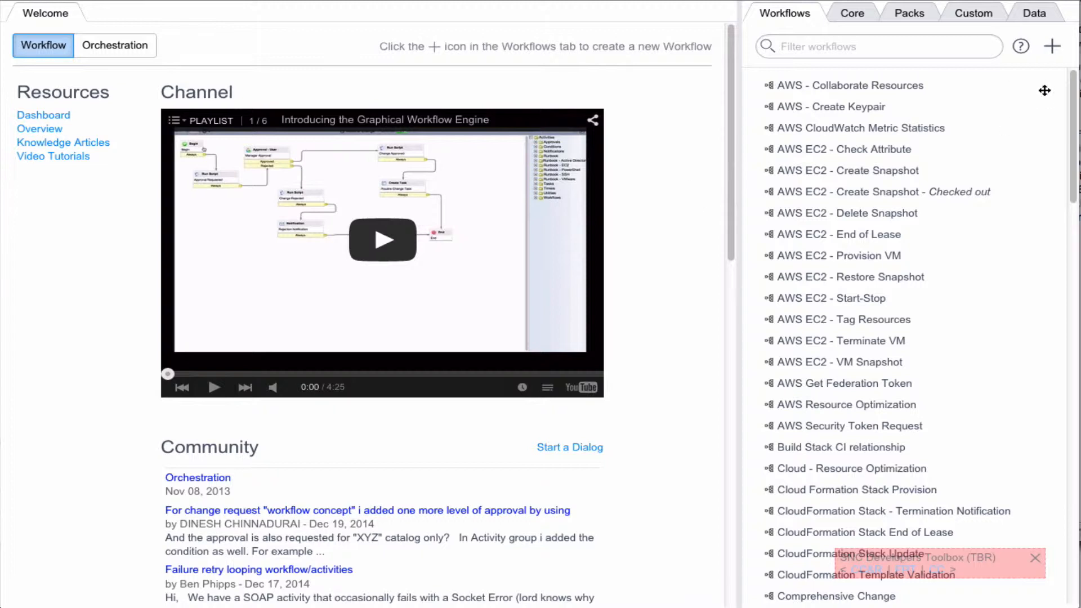
- Start a new workflow named SAP Standard Workflow on the Incident [incident] table
click(1051, 45)
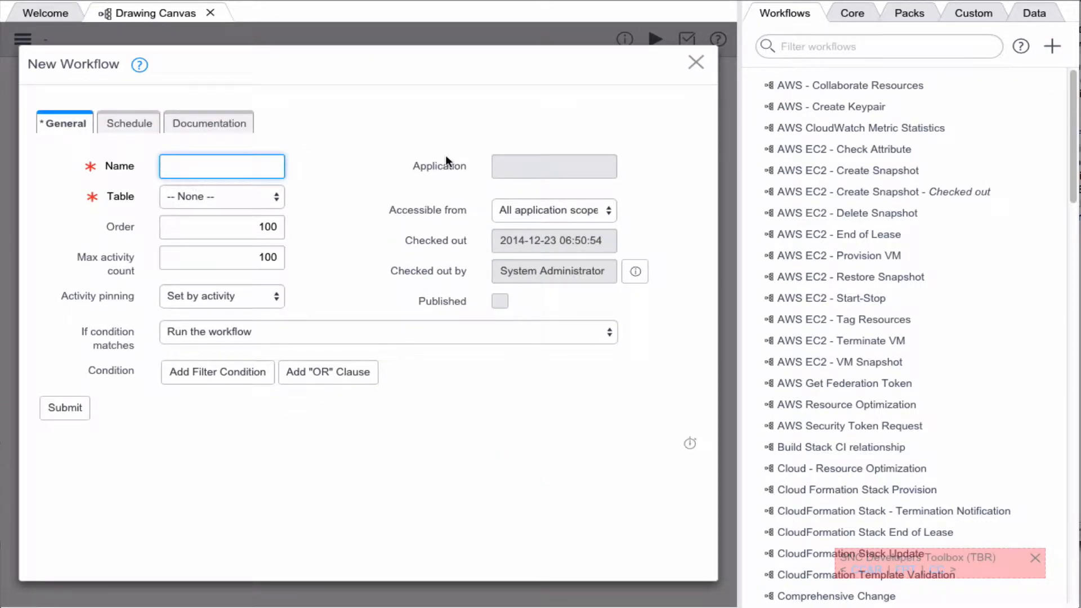
text(SAP Standard Workflow)
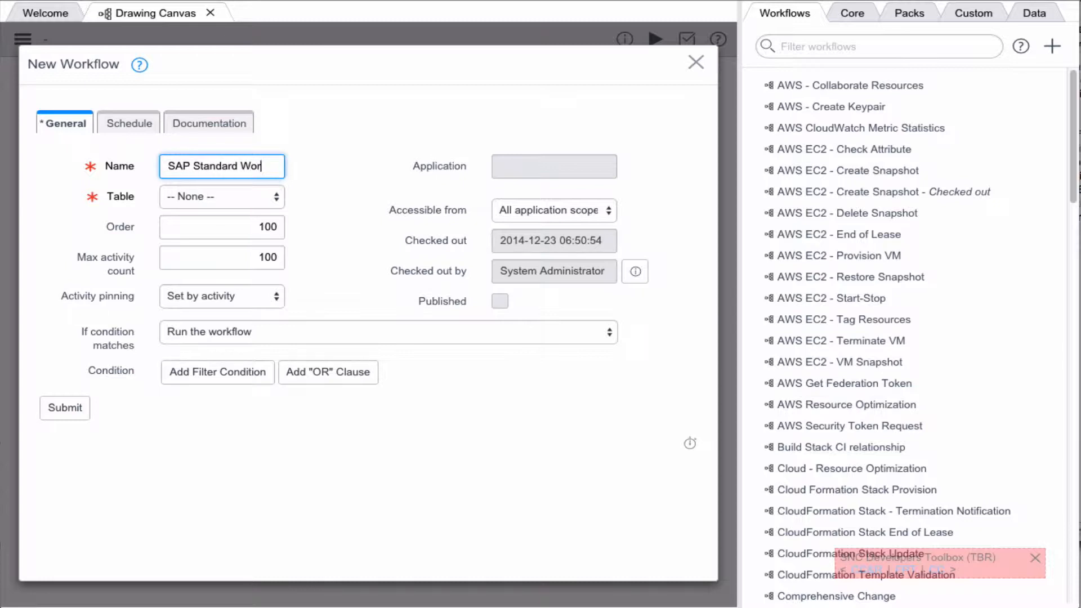
click(259, 193)
scroll(259, 193, down, 20)
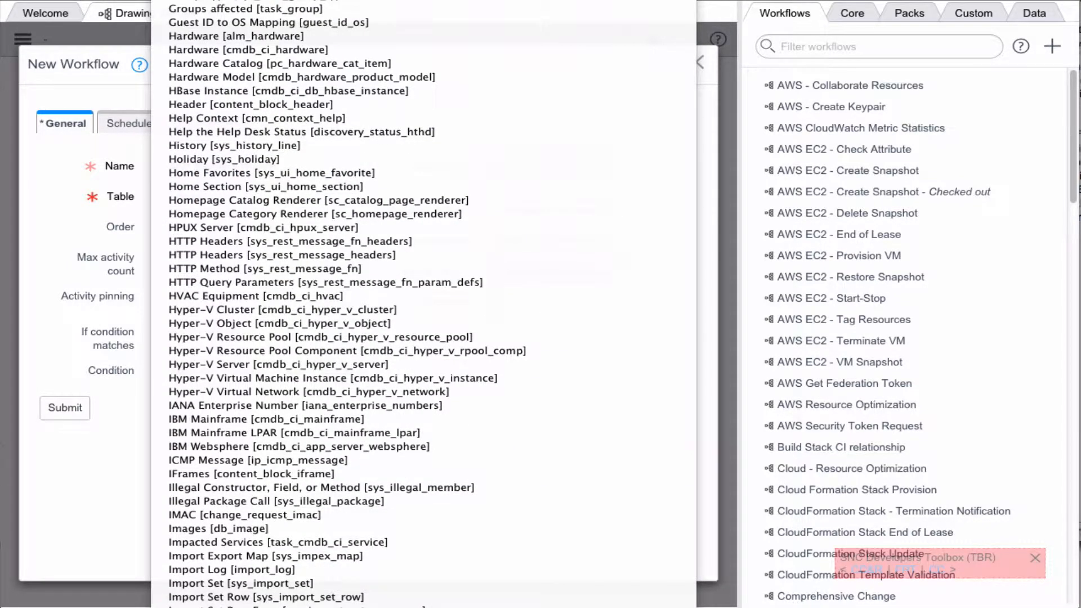
click(262, 592)
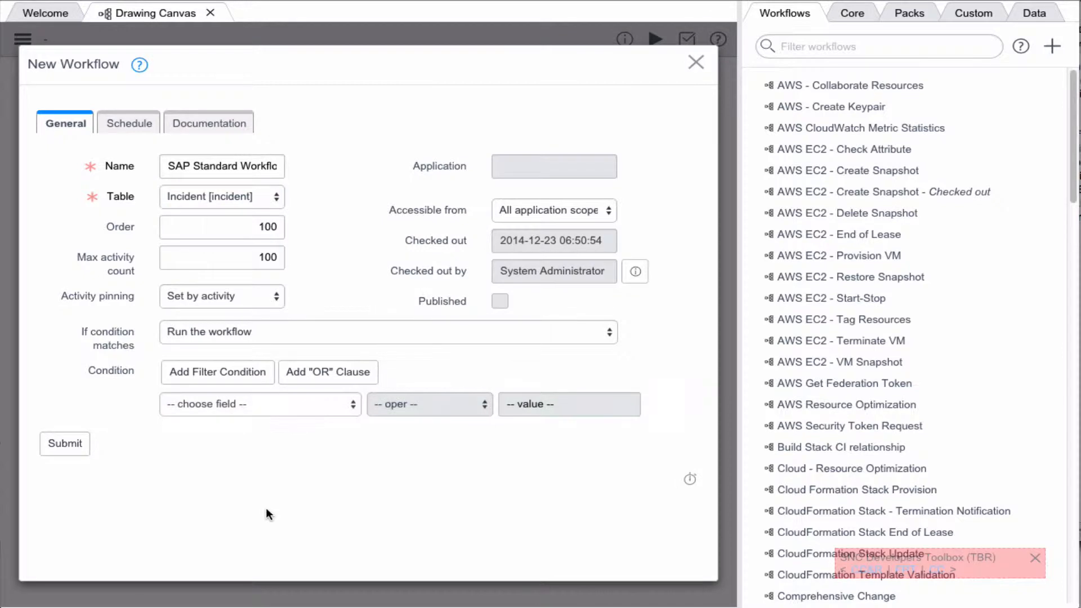
- Add the condition Configuration item contains SAP to the new workflow and submit it
click(228, 413)
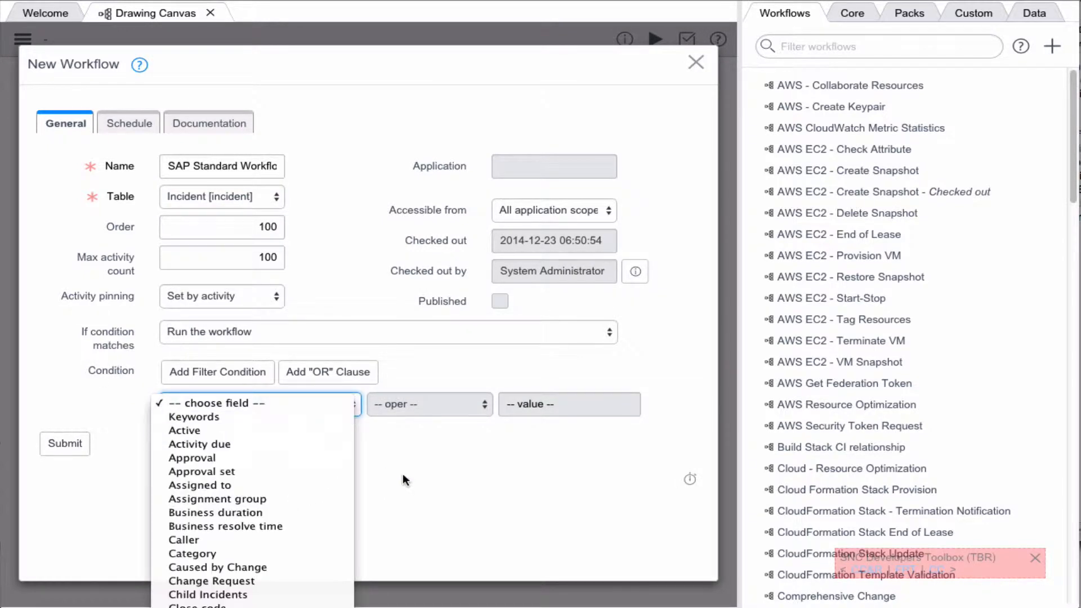
scroll(259, 490, down, 2)
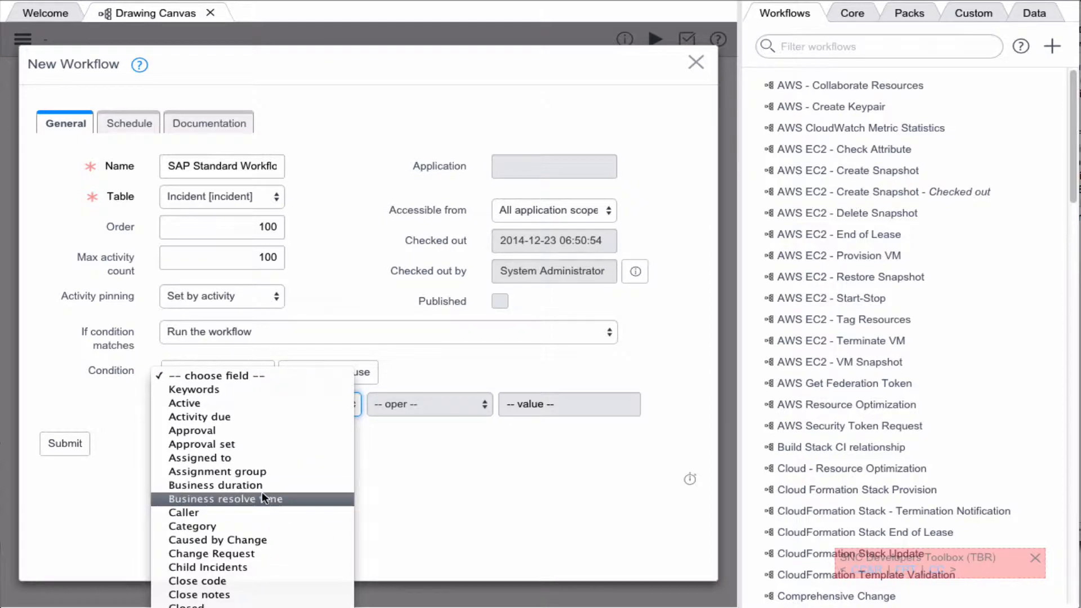
scroll(259, 529, down, 3)
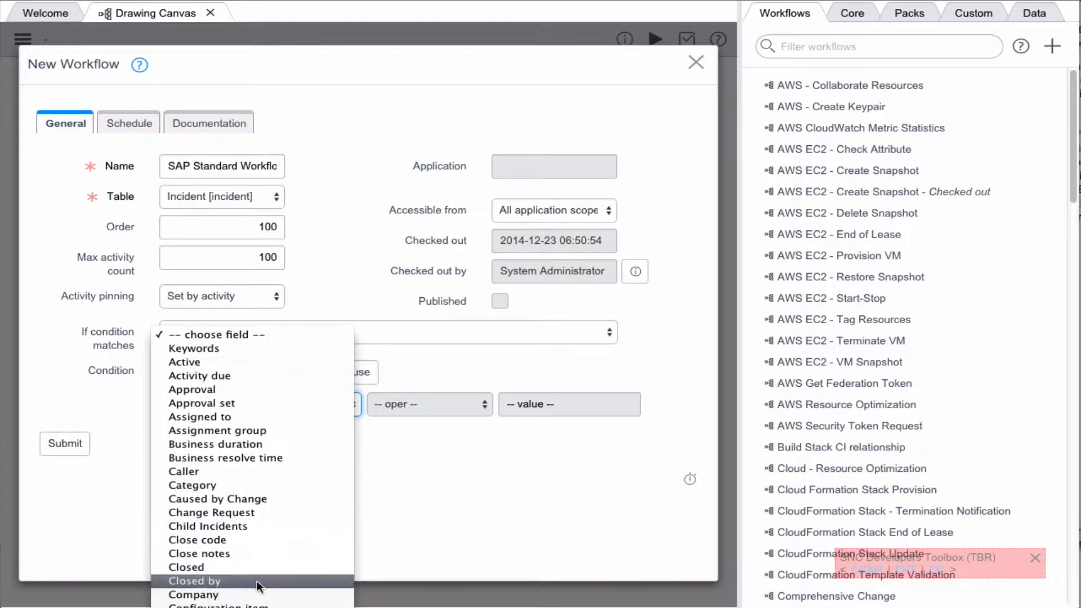
click(254, 605)
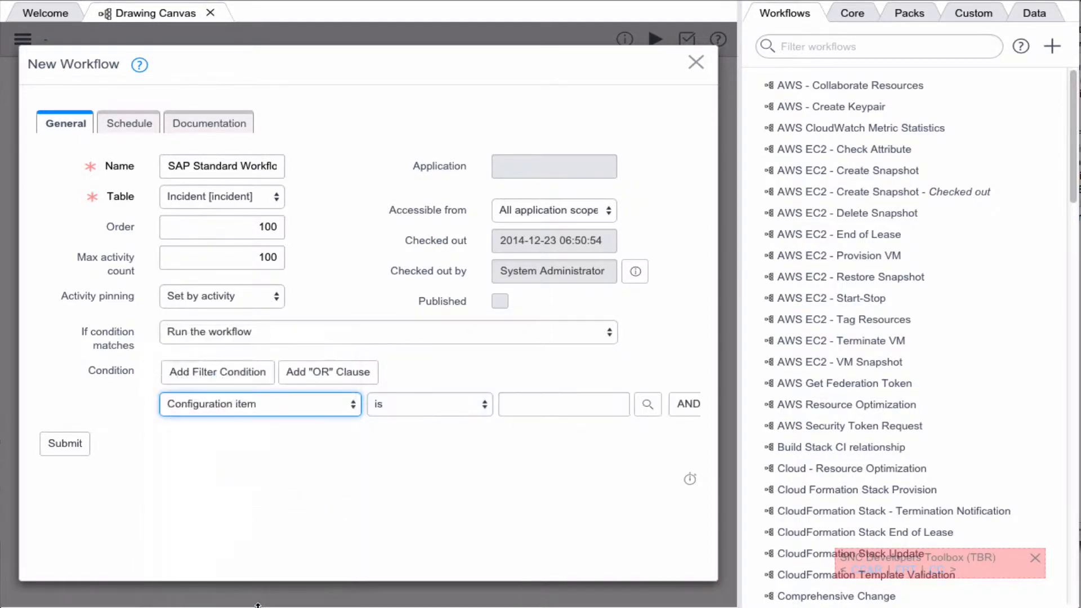
click(415, 410)
click(437, 482)
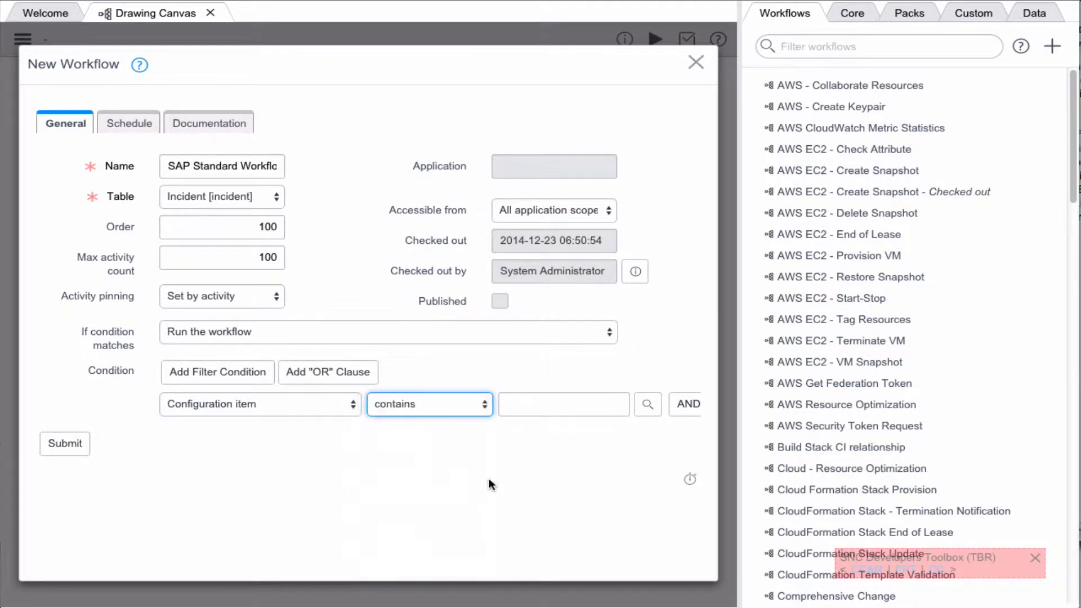
click(531, 408)
text(SA)
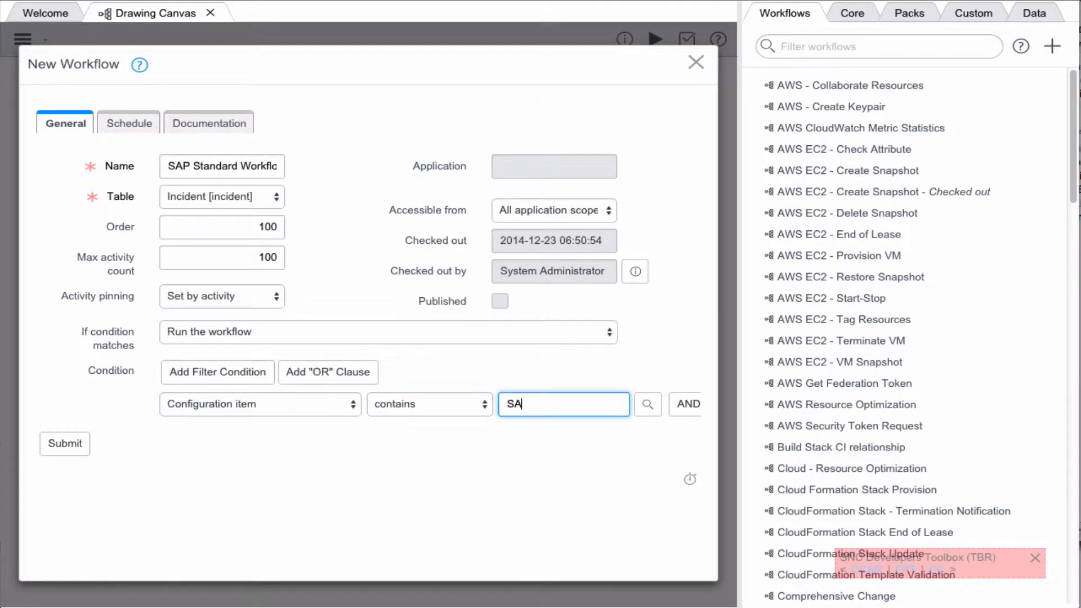
text(P)
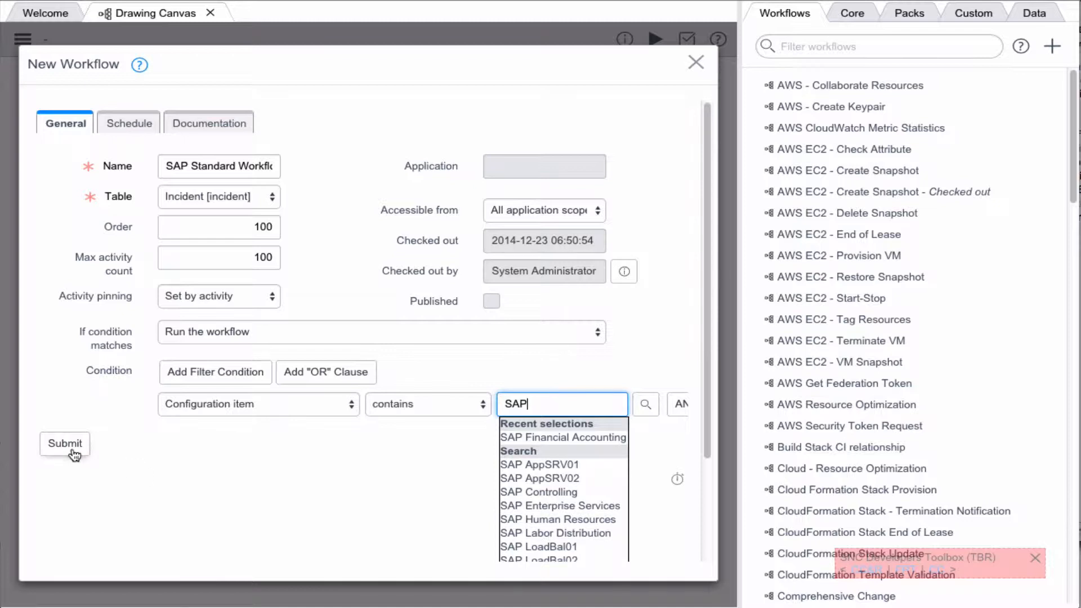
click(64, 444)
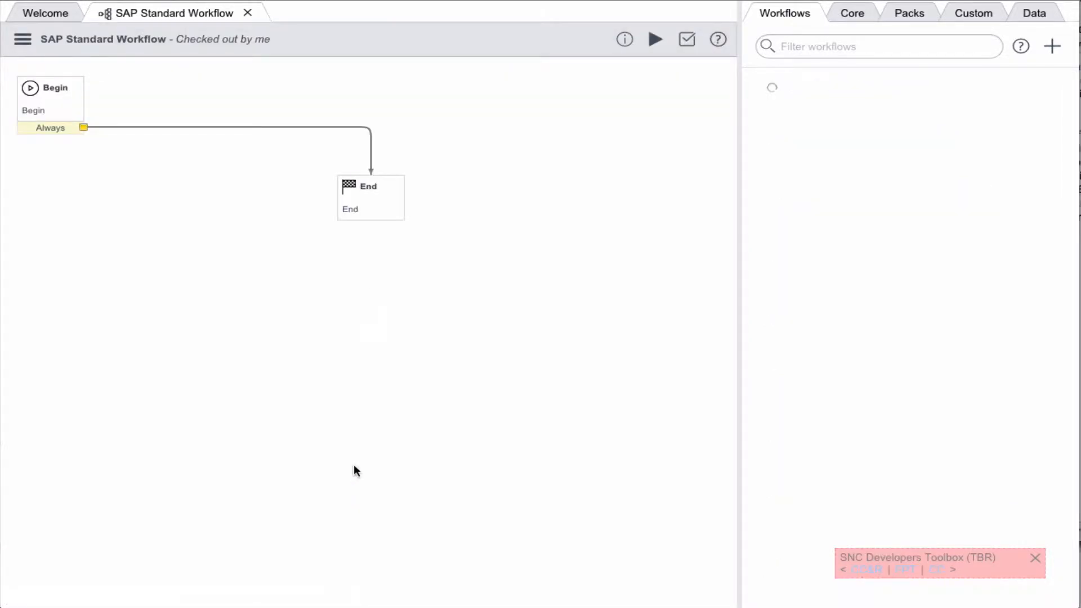
- Move End farther from Begin and insert a Switch activity on their transition, named Priority with type Field
drag(364, 187, 443, 308)
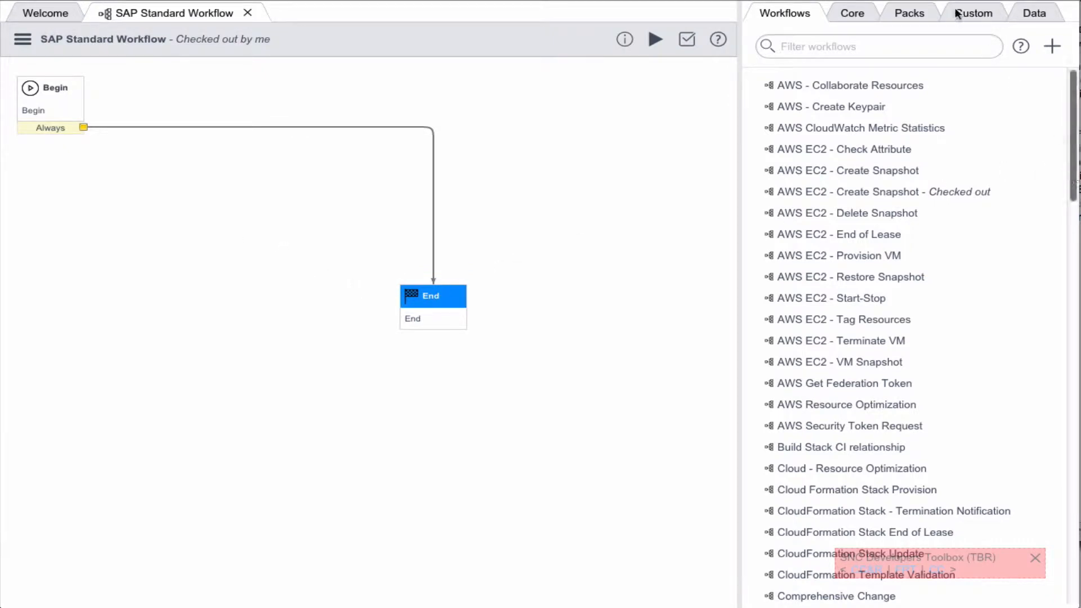
click(848, 17)
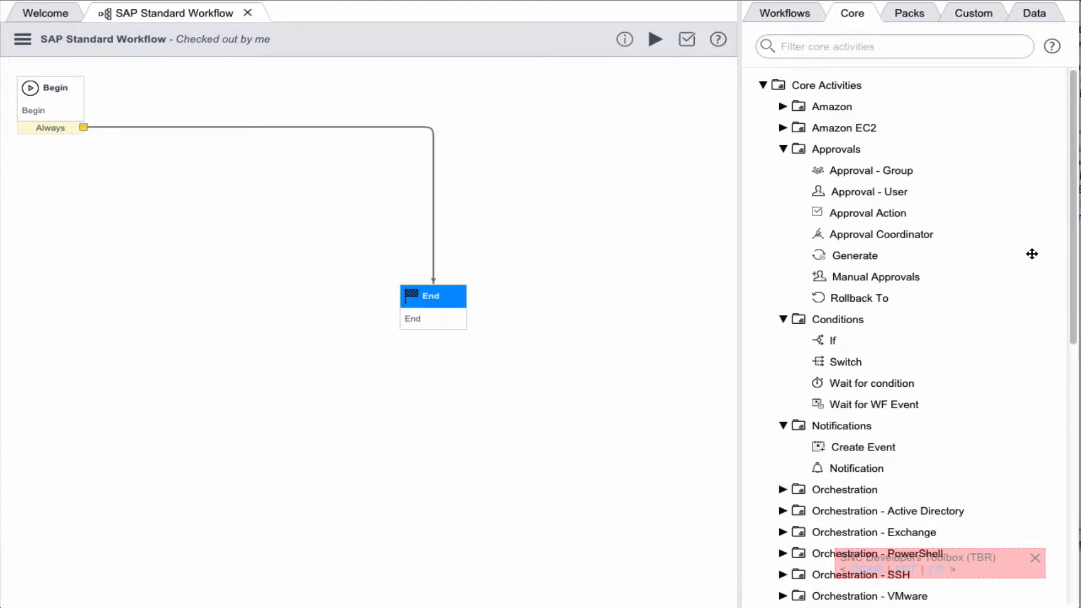
drag(850, 359, 229, 94)
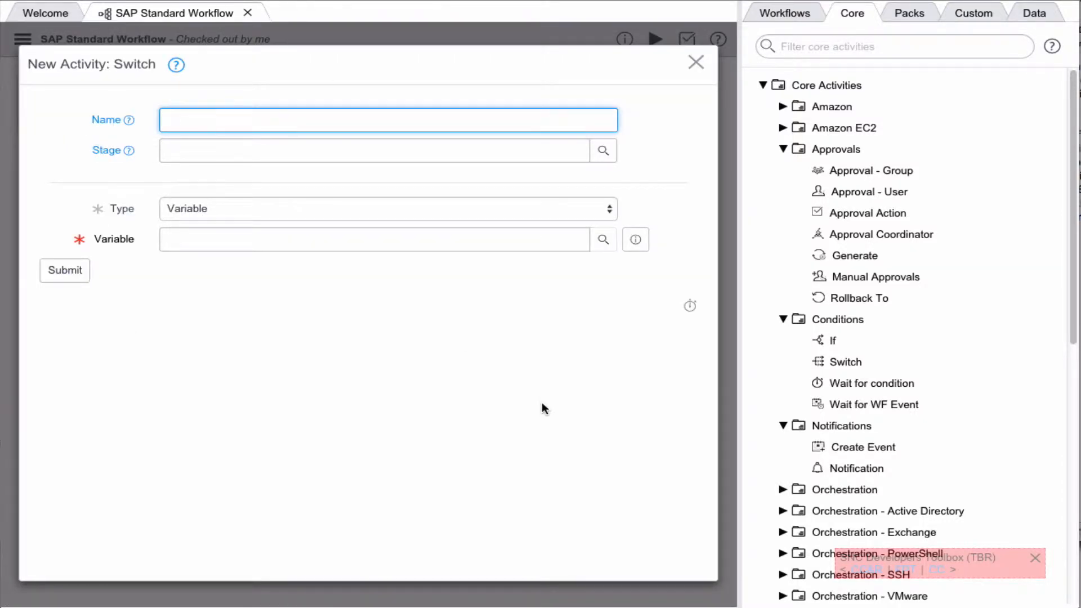
text(Priority)
click(603, 208)
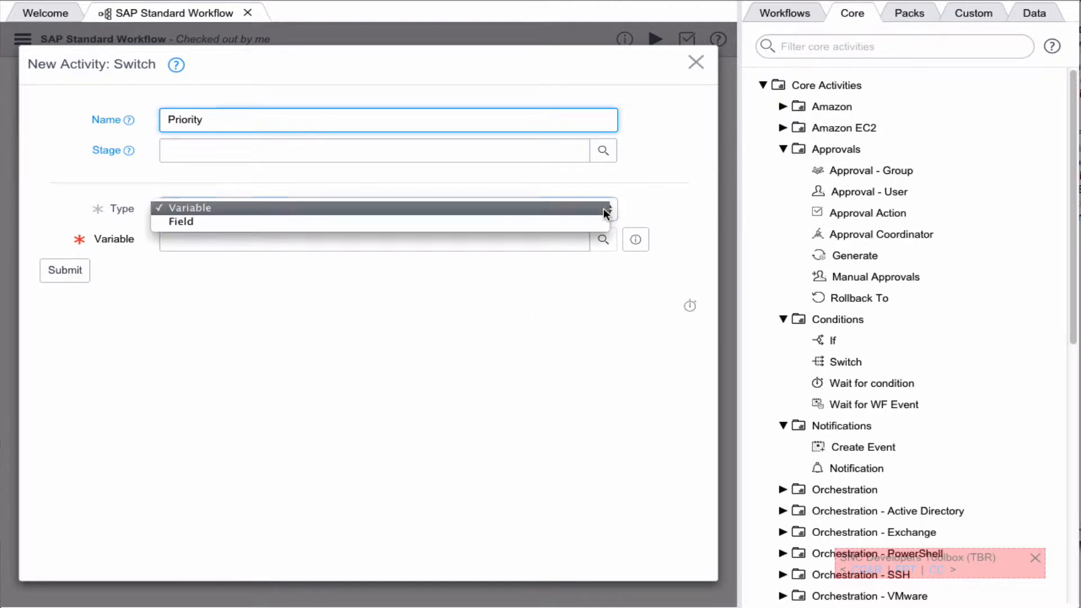
click(475, 218)
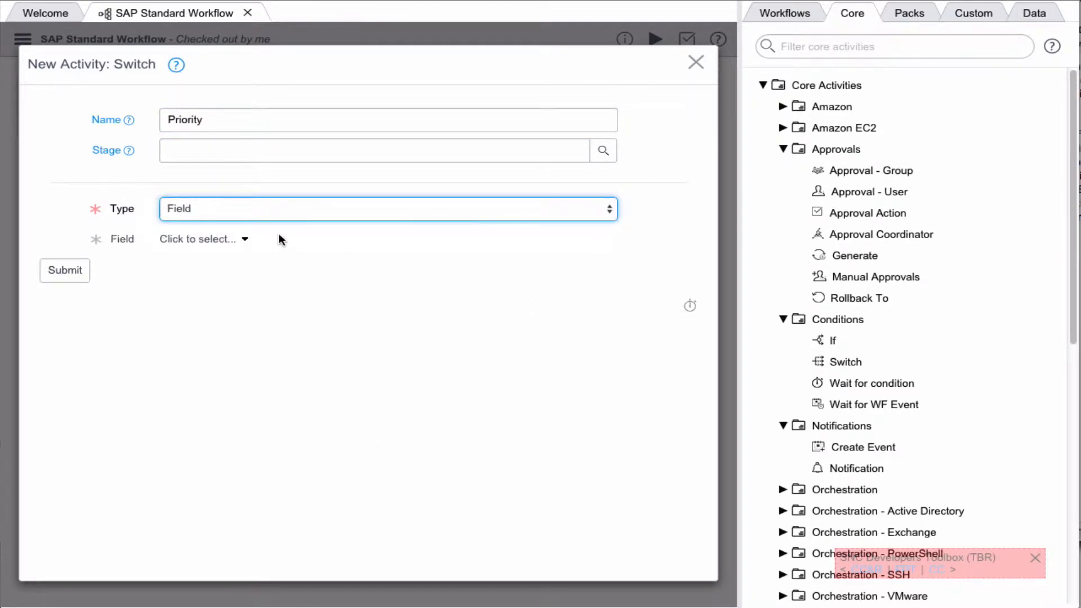
- Choose Priority as the field the Switch activity evaluates and submit the activity
click(239, 241)
scroll(430, 372, down, 2)
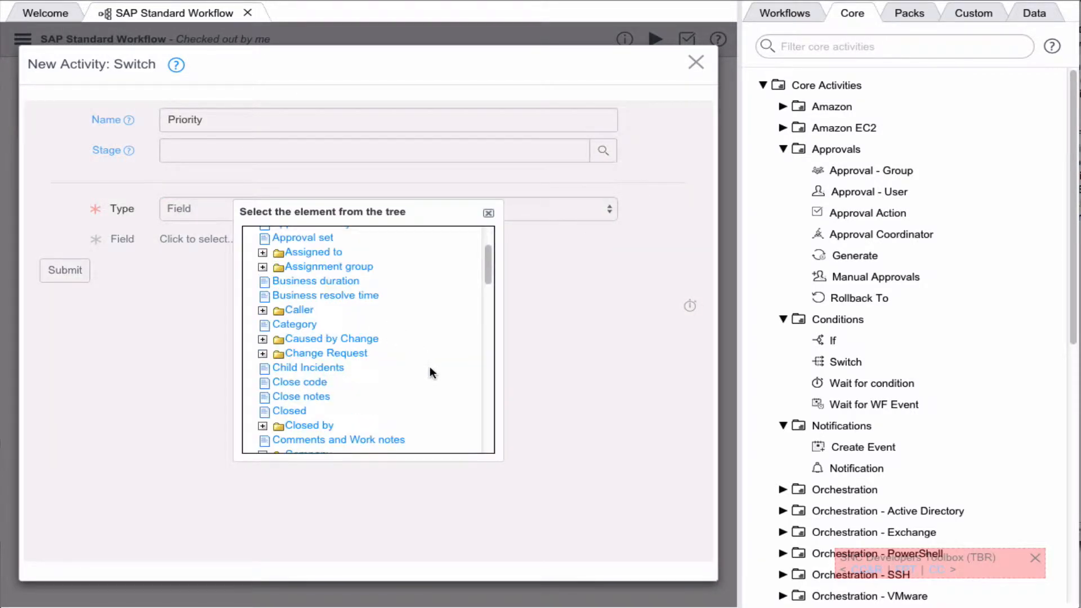
scroll(430, 369, down, 7)
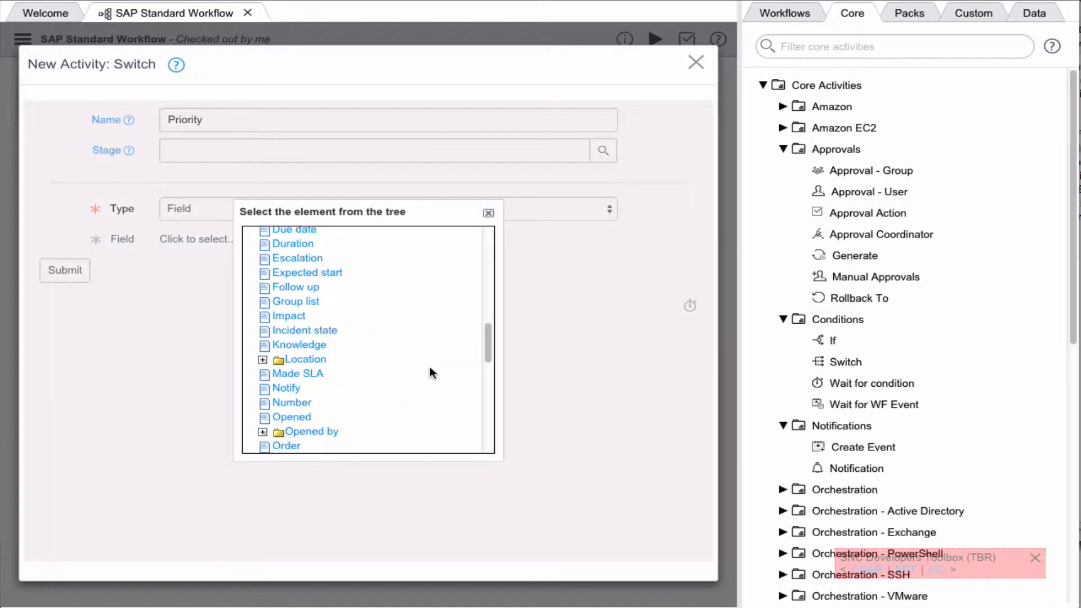
scroll(430, 373, down, 3)
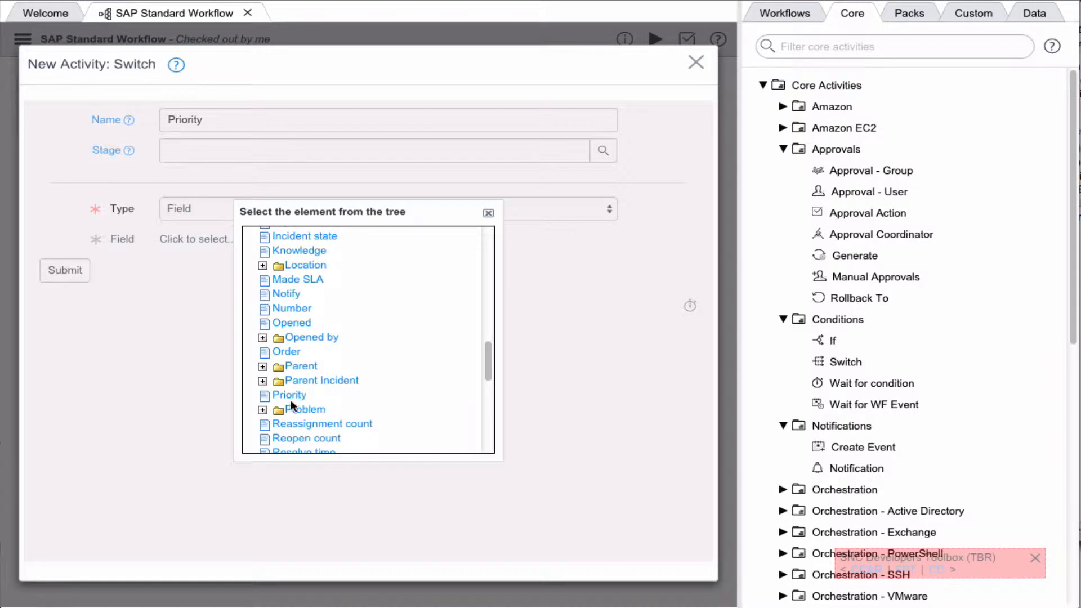
click(290, 396)
click(51, 277)
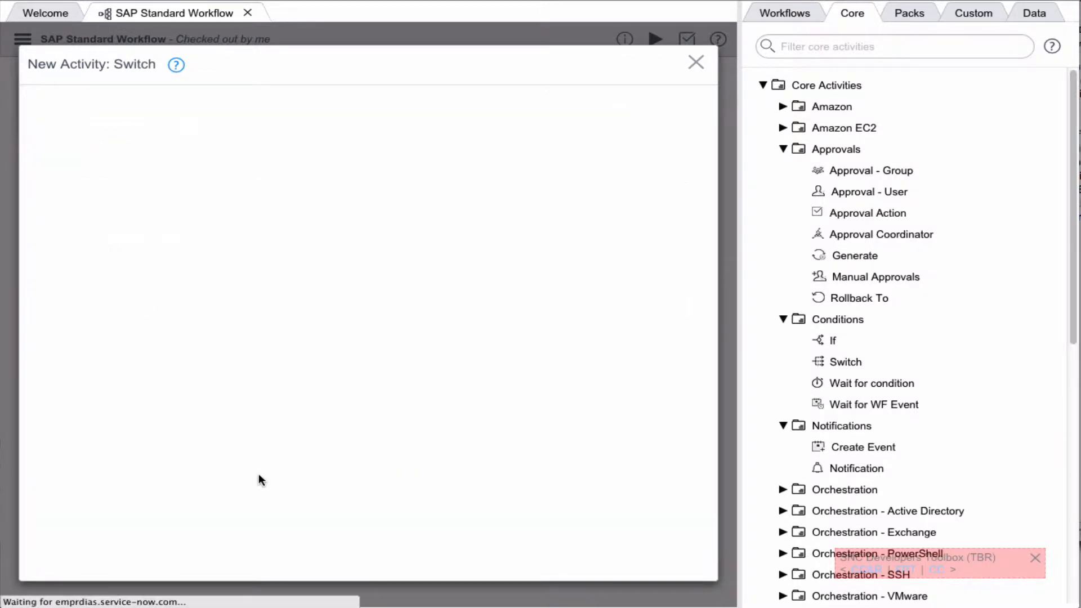
- Rearrange the Switch and End activities on the canvas so they are spaced clearly apart from Begin and each other
drag(230, 120, 210, 145)
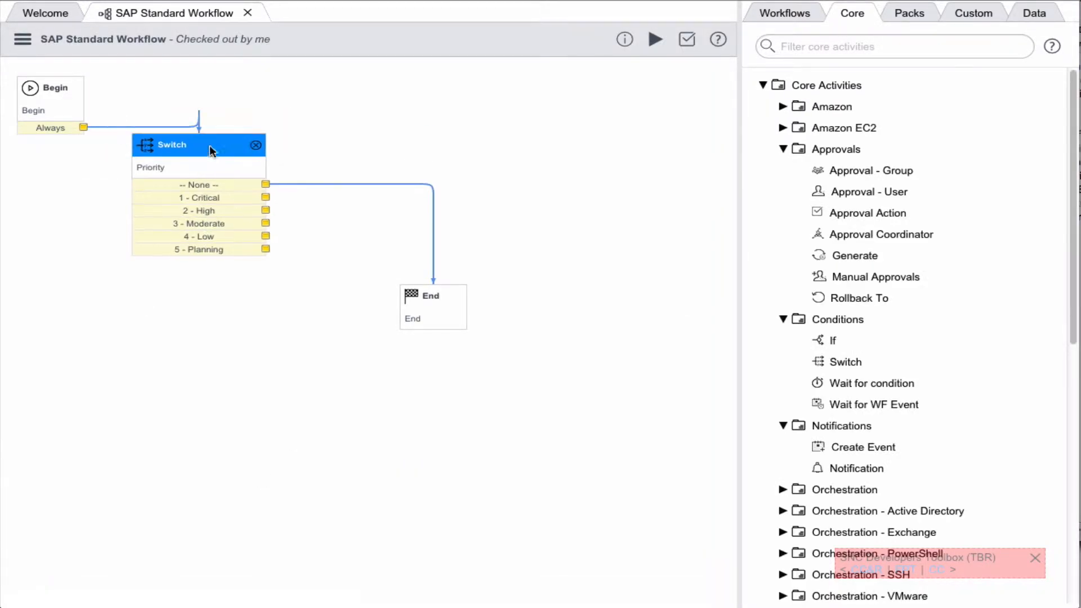
drag(429, 289, 517, 330)
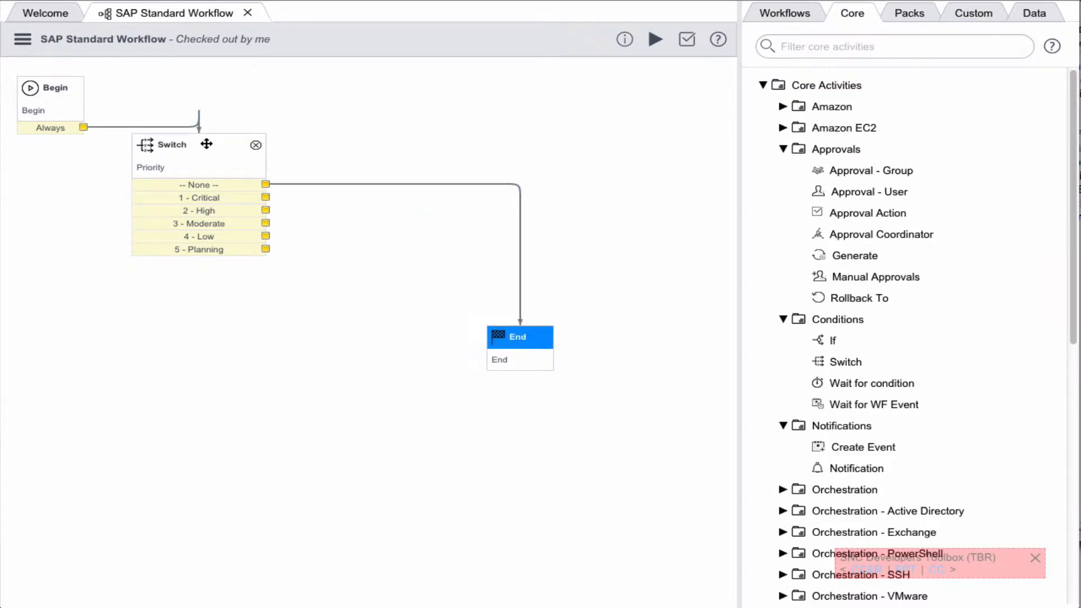
drag(206, 143, 249, 167)
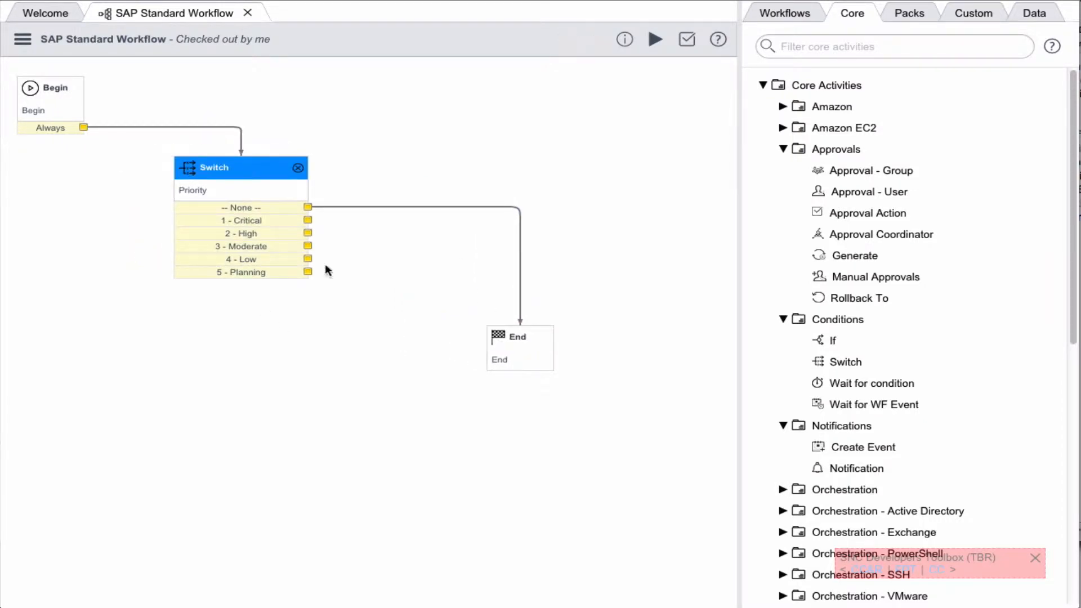
- Connect the Switch's outcomes from 1 - Critical through 5 - Planning to End and publish the workflow
drag(307, 220, 516, 338)
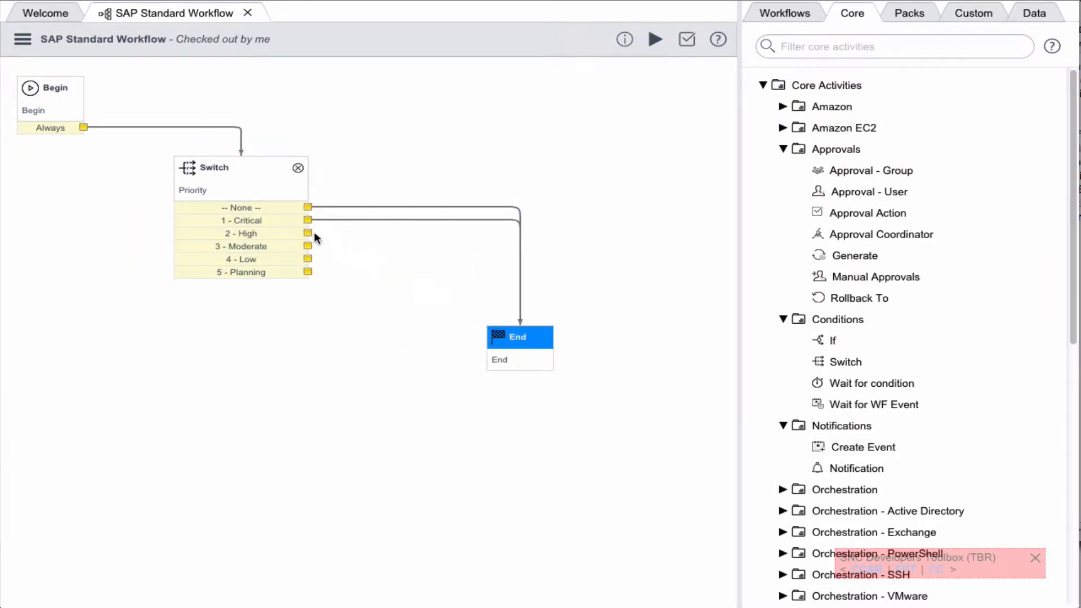
drag(308, 232, 510, 338)
drag(307, 259, 502, 335)
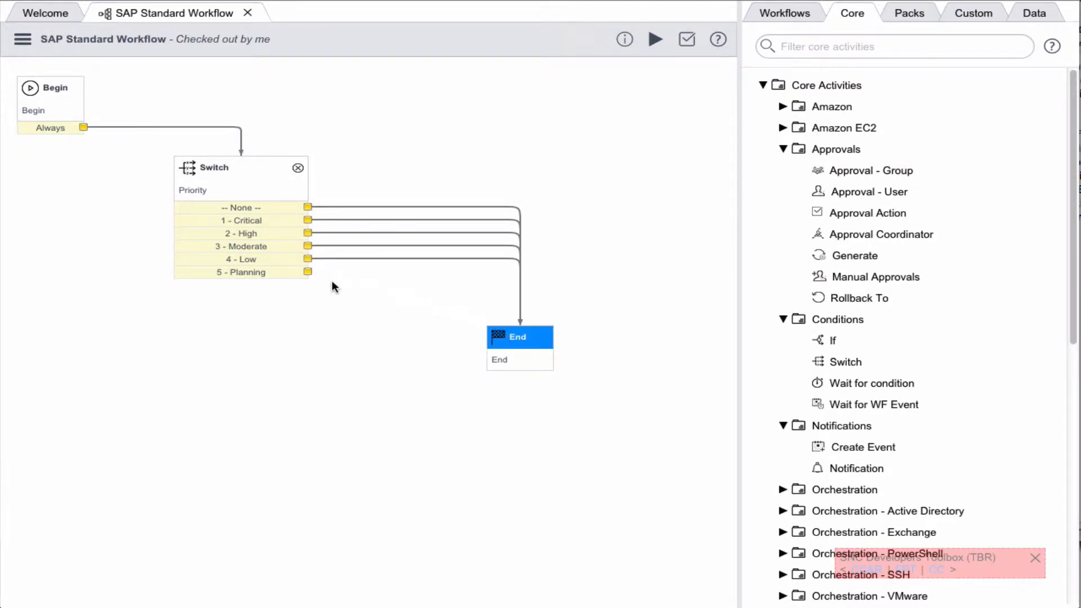
drag(308, 272, 493, 341)
click(22, 39)
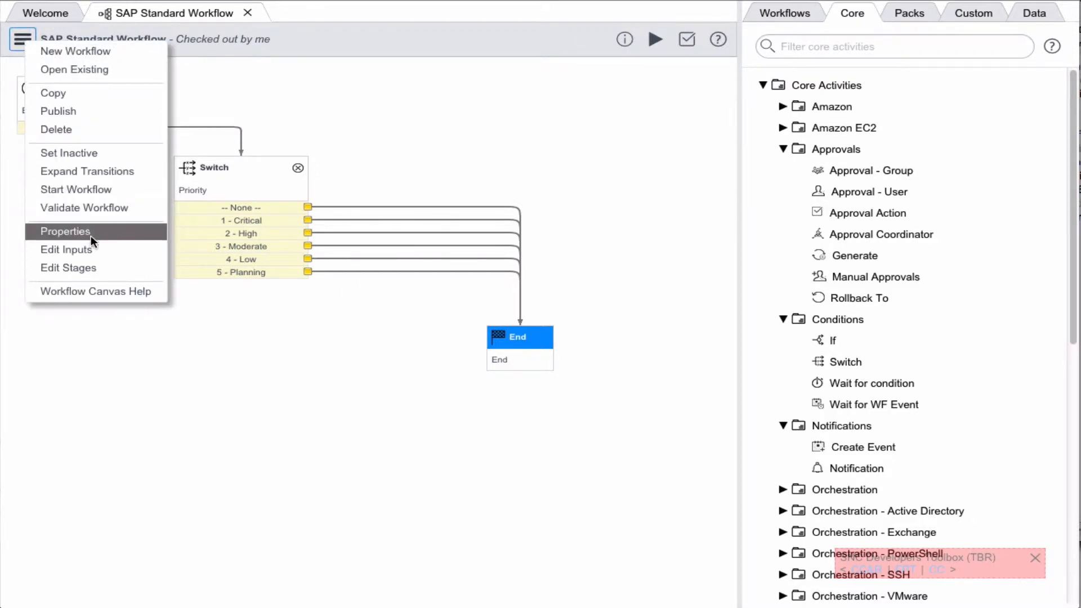
click(96, 112)
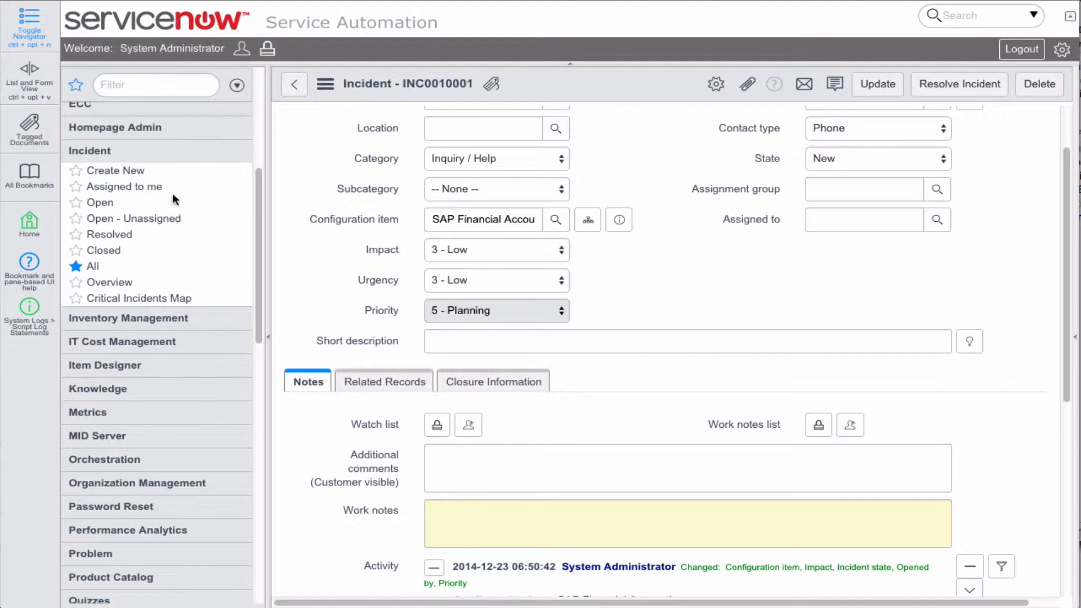
- Create a new incident with SAP Financial Accounting as its configuration item and save it
click(115, 171)
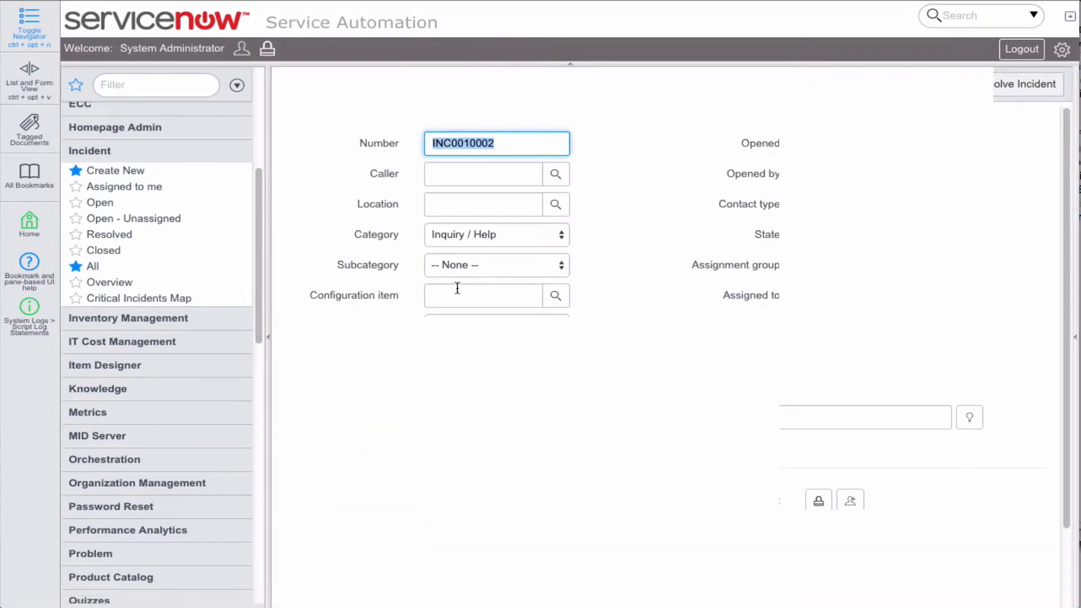
click(485, 296)
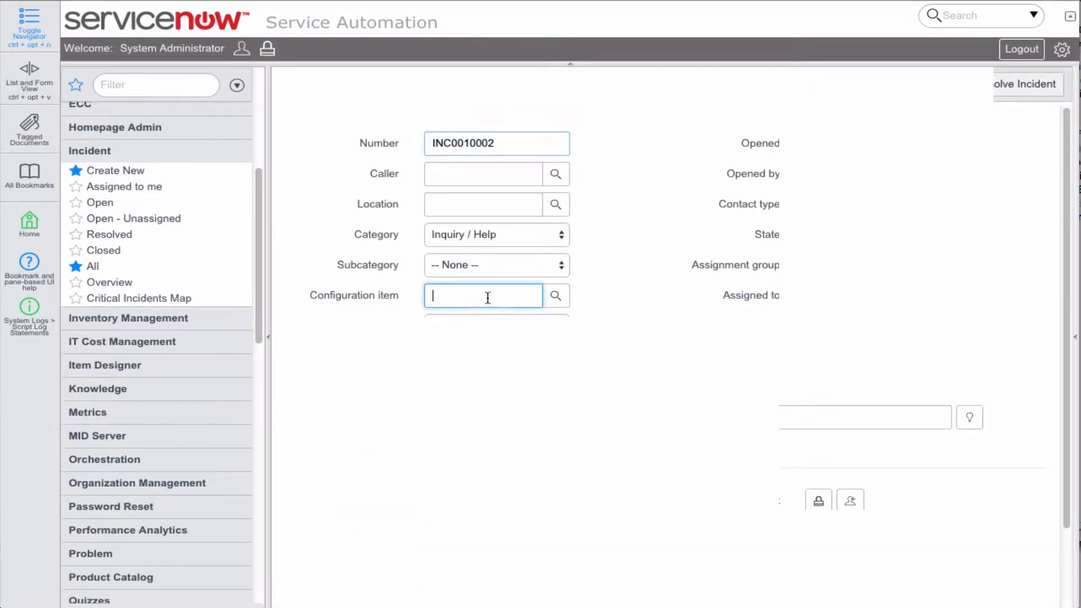
click(495, 237)
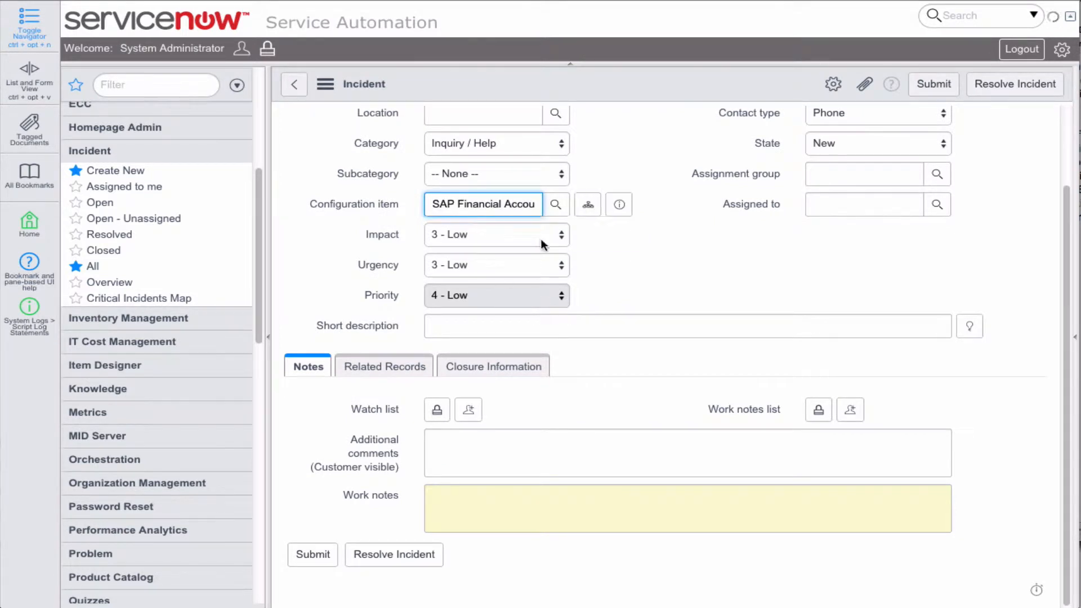
scroll(705, 308, up, 2)
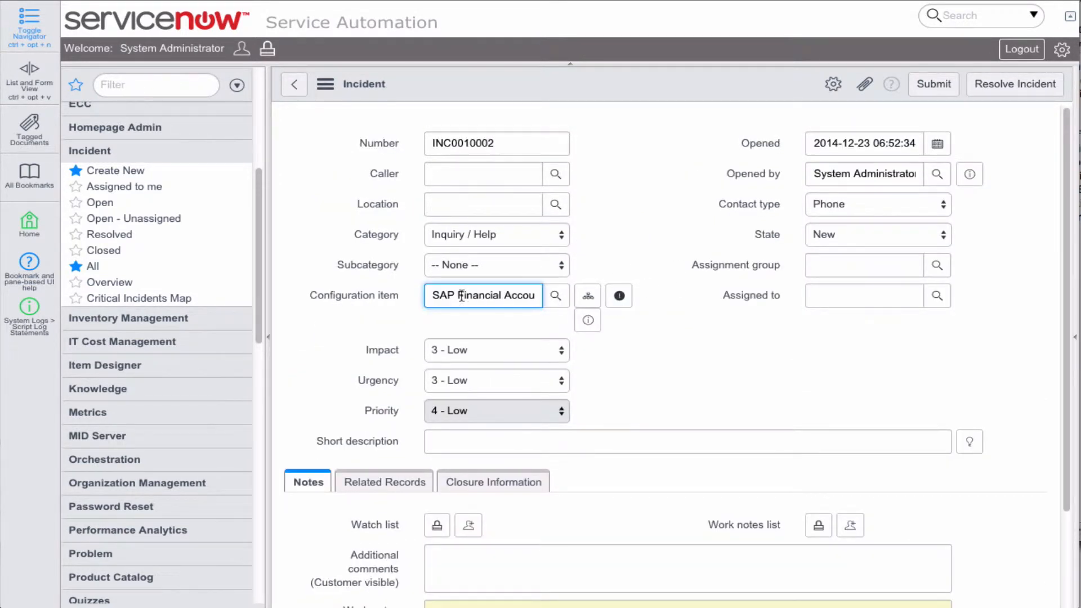
right_click(597, 80)
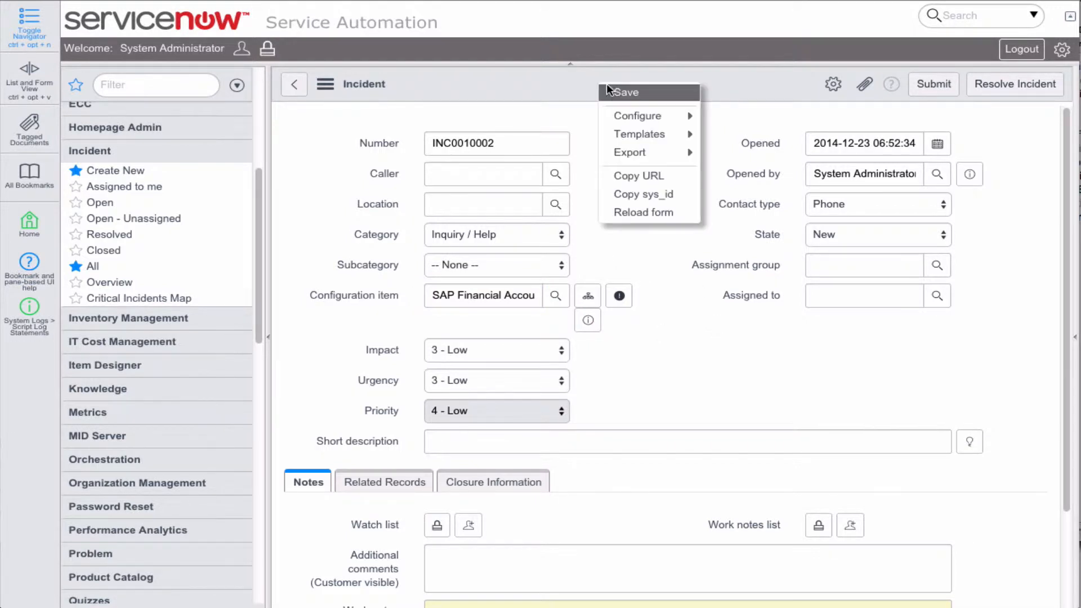
click(611, 89)
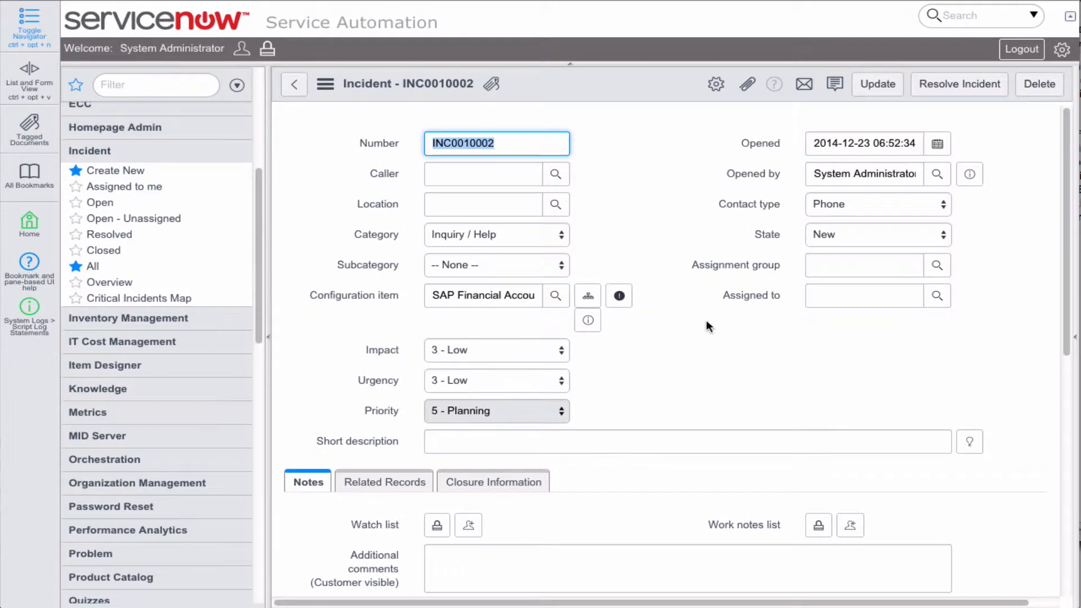
- Check the saved incident's details and display the list of all workflow contexts
scroll(706, 319, down, 7)
scroll(668, 336, down, 1)
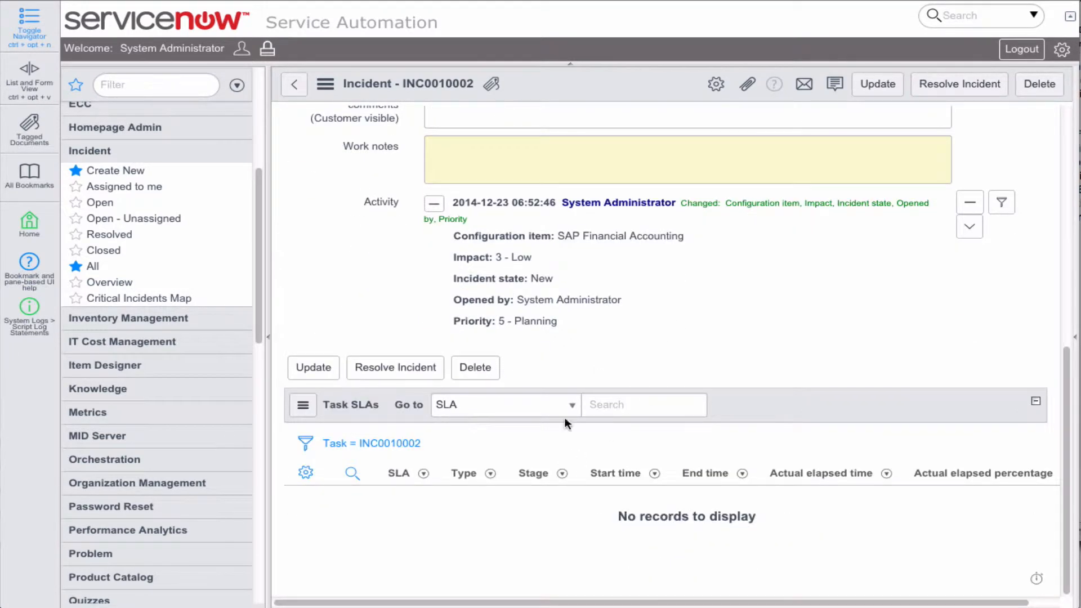
scroll(592, 409, up, 5)
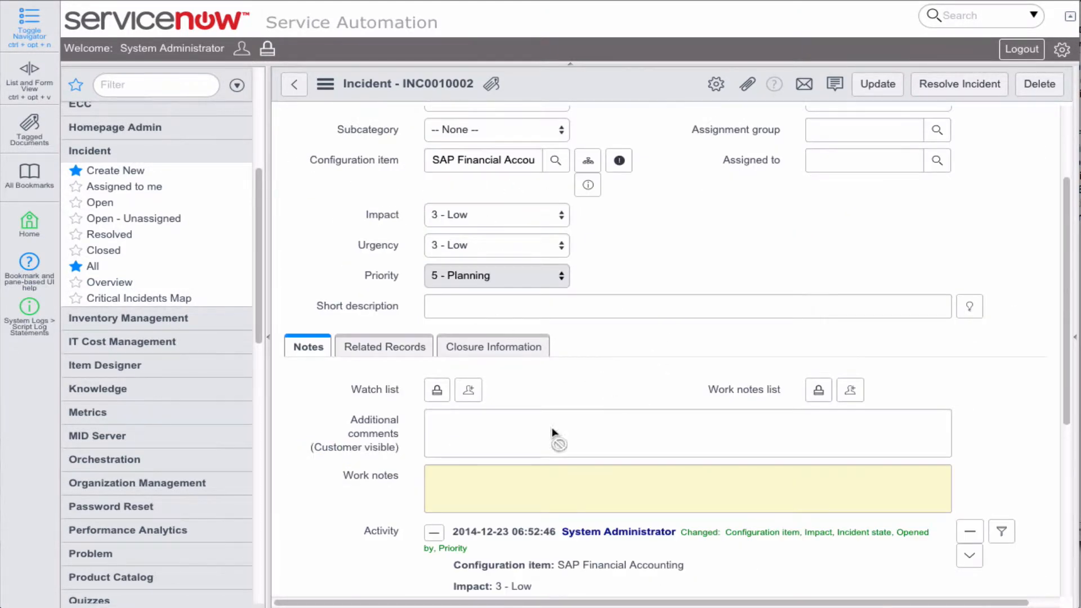
scroll(664, 343, up, 2)
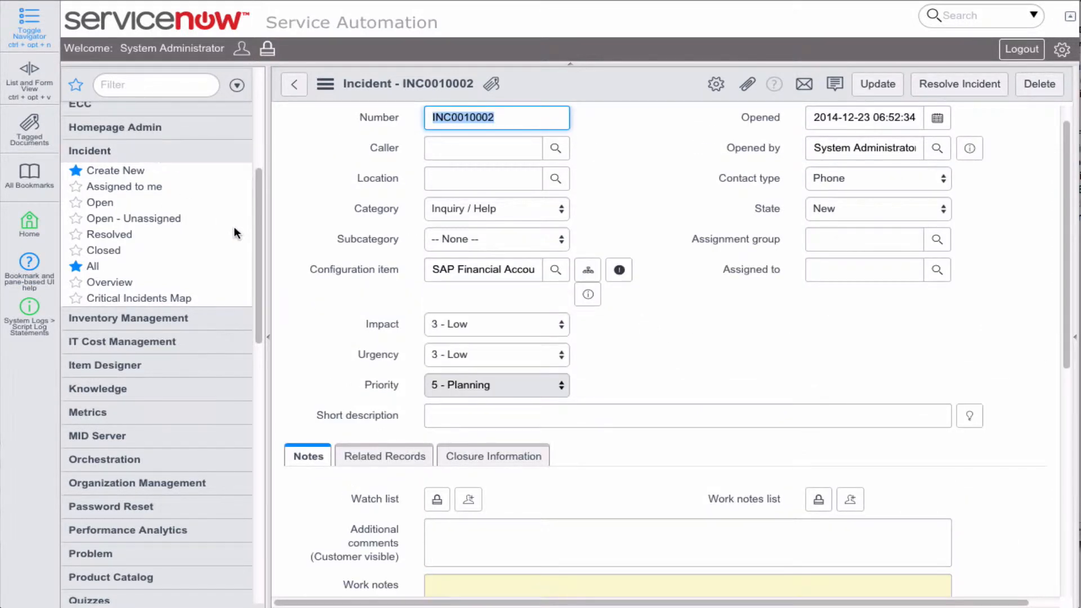
drag(259, 265, 255, 537)
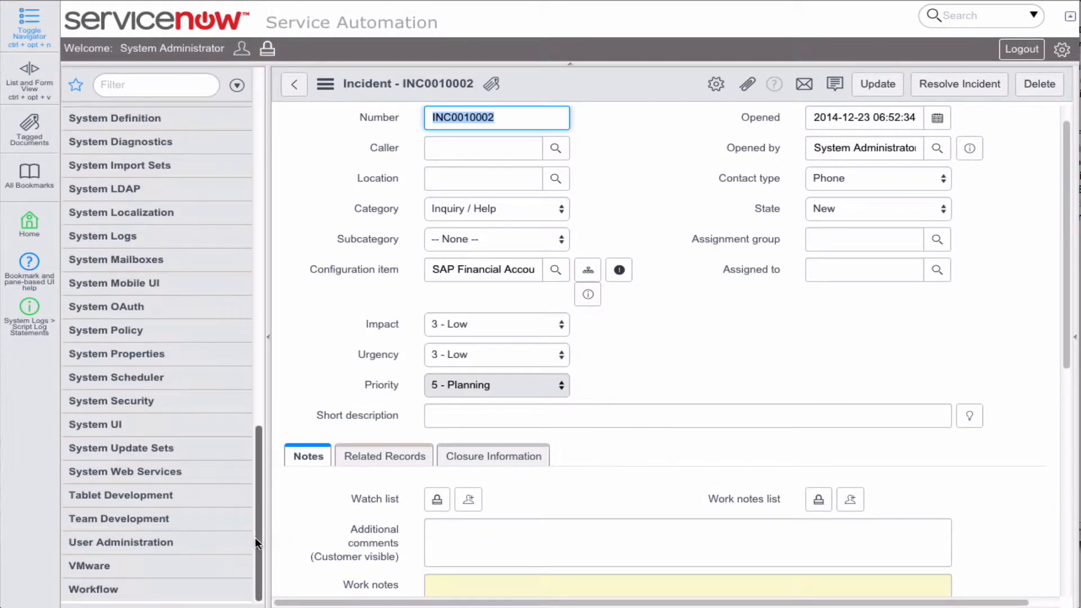
click(114, 588)
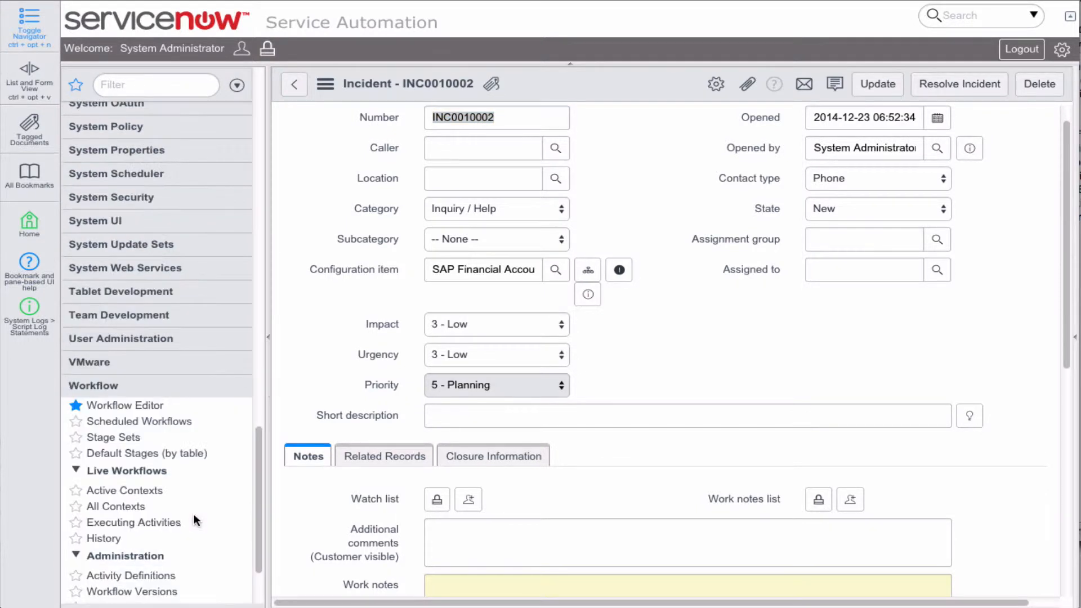
scroll(194, 514, down, 1)
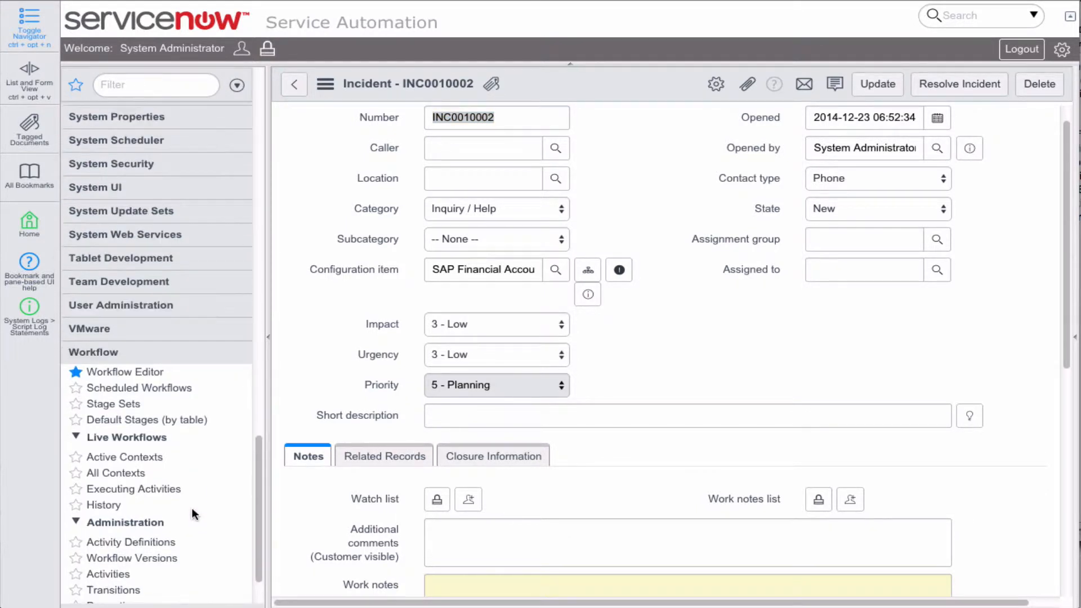
click(148, 458)
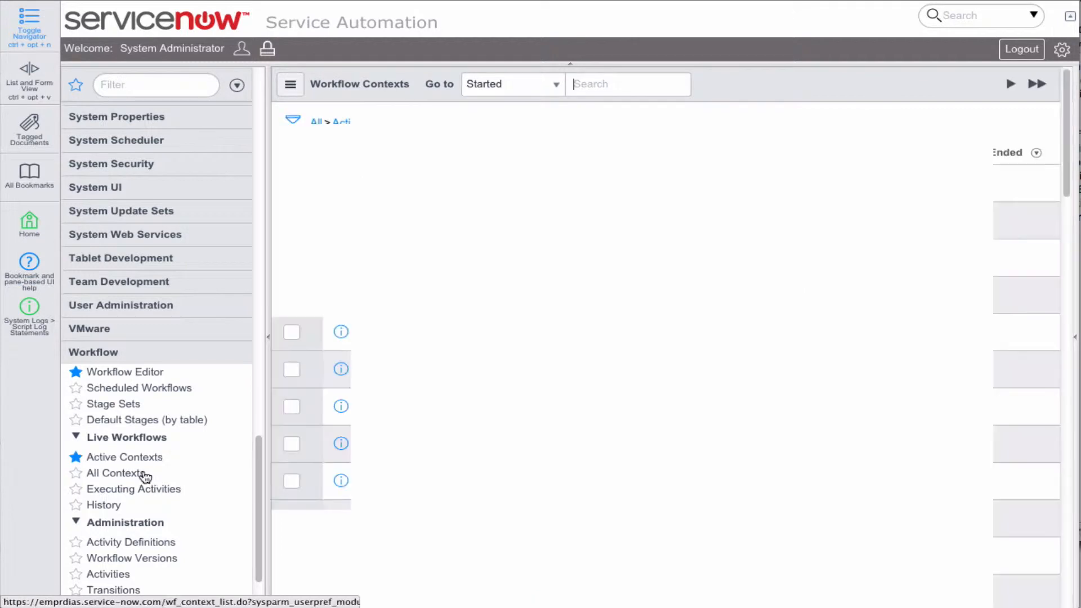
click(148, 473)
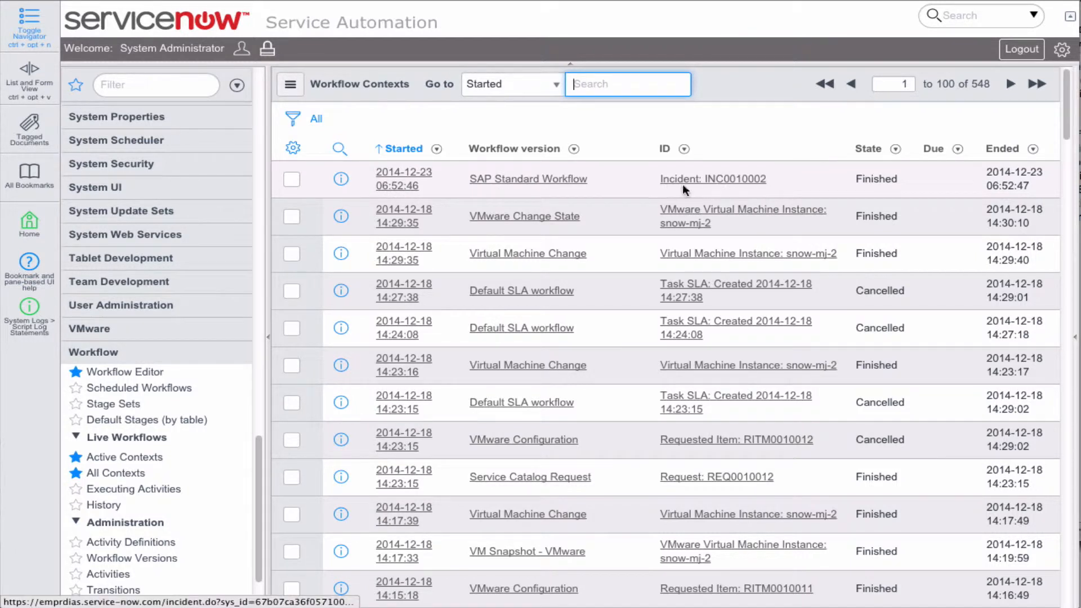
- Open the SAP Standard Workflow context record for incident INC0010002 and show its workflow
click(342, 178)
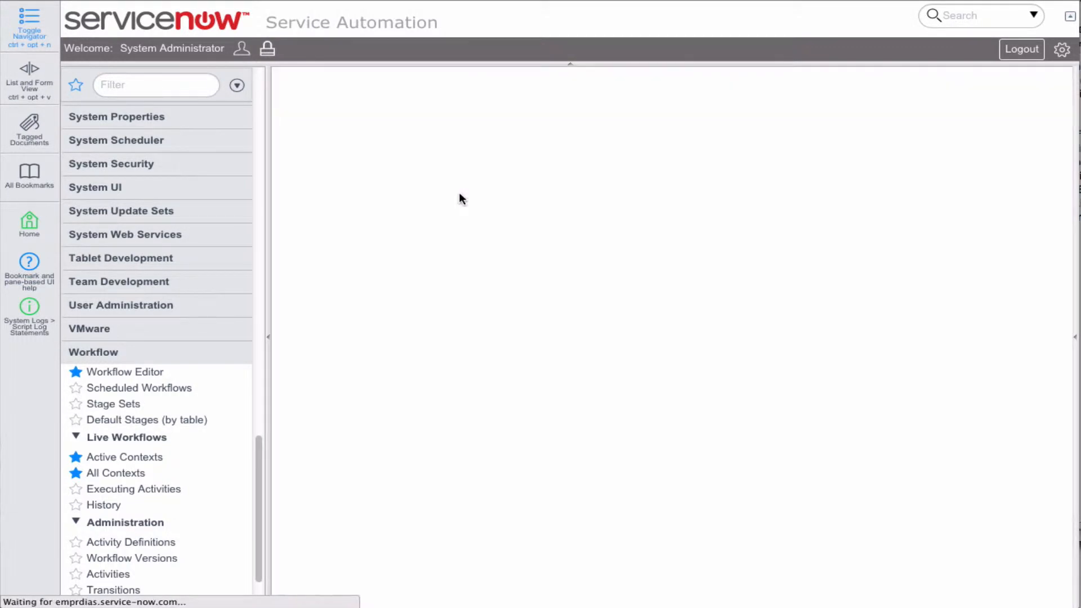
scroll(531, 337, down, 1)
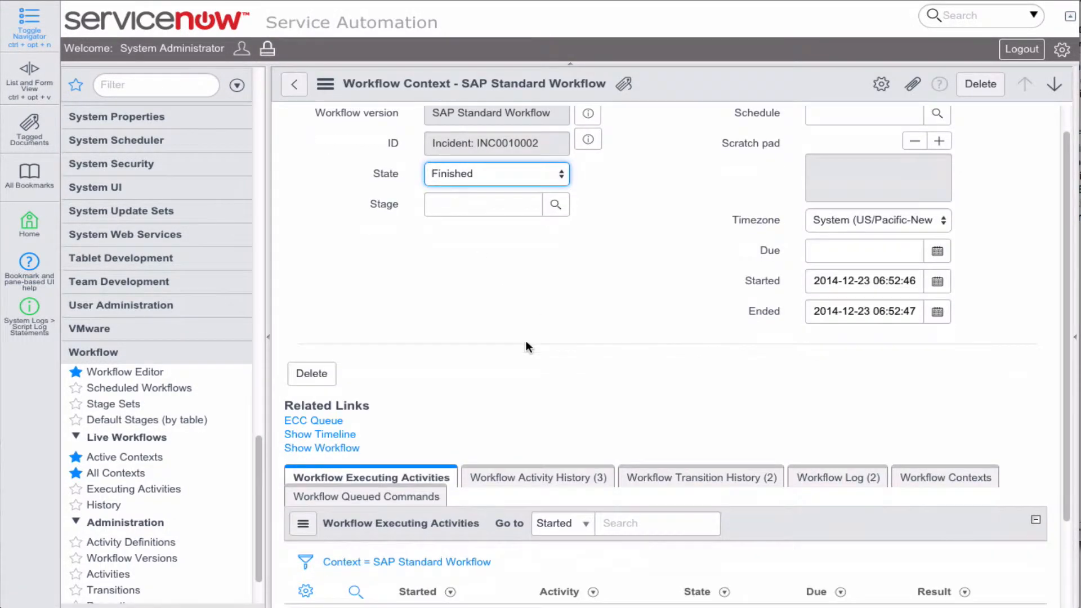
click(329, 448)
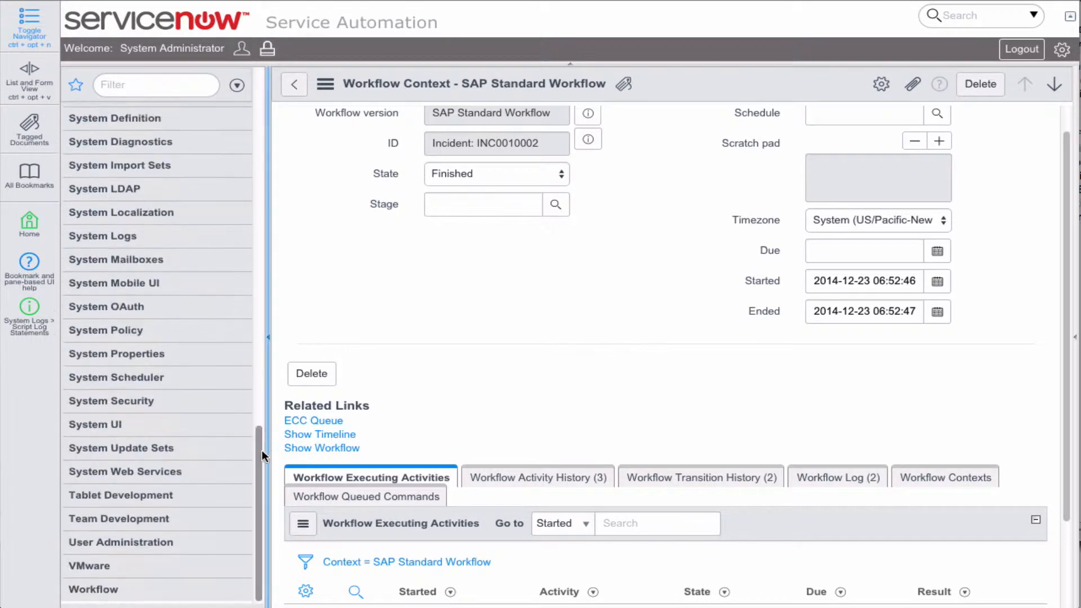
- Open INC0010002 from the list of all incidents and examine its form from the header fields through Task SLAs
drag(260, 452, 265, 104)
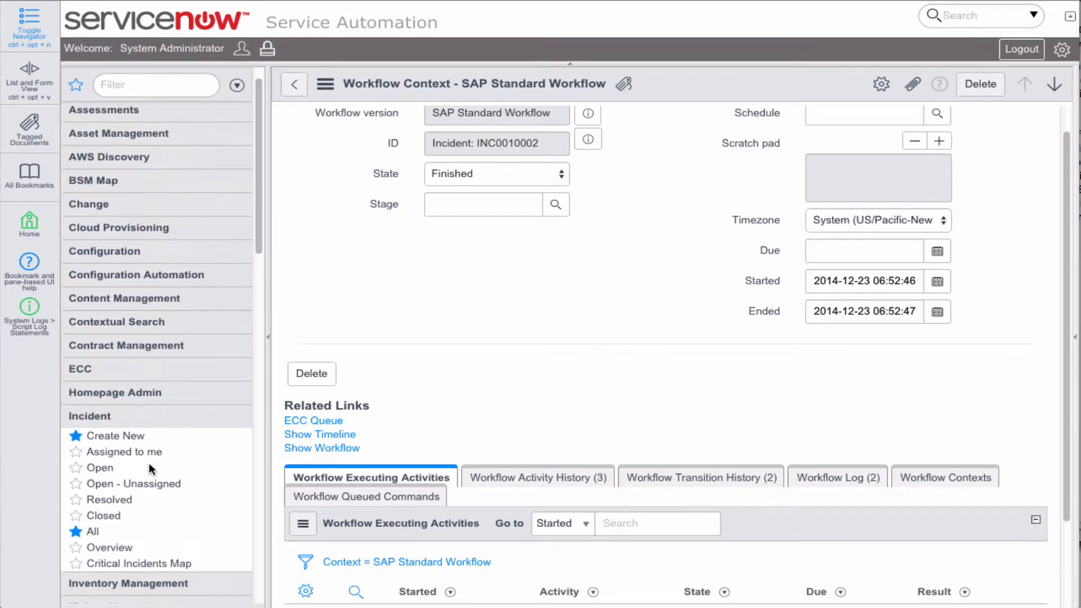
click(93, 531)
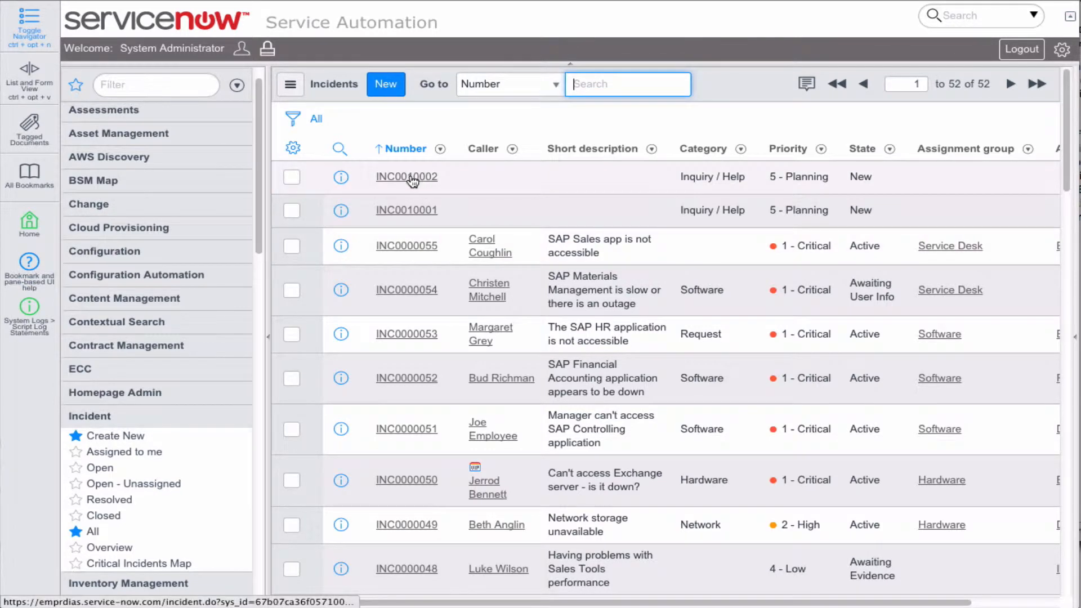
click(407, 177)
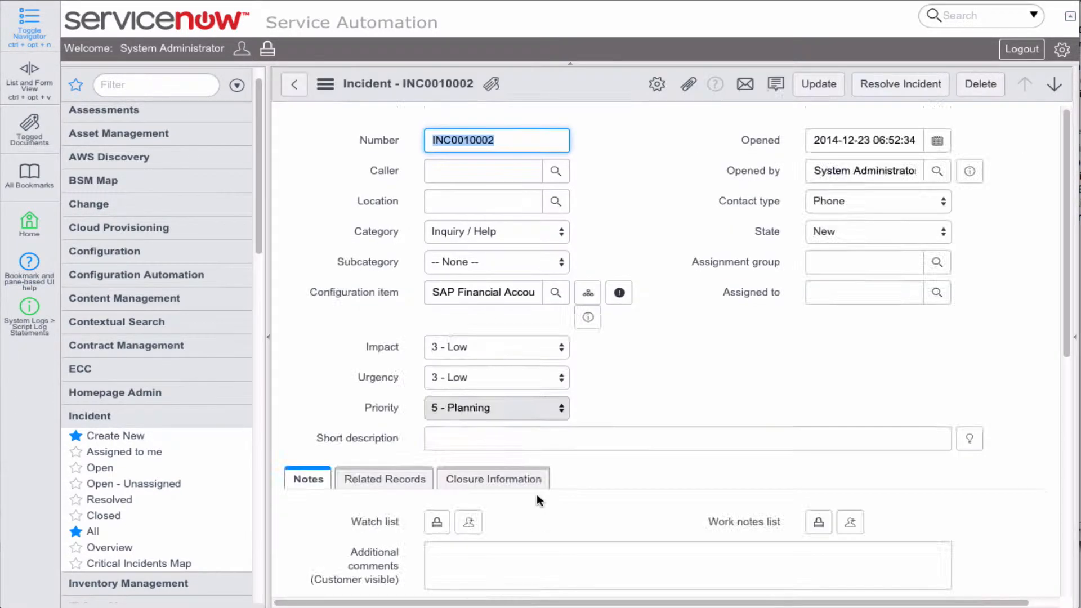
scroll(536, 495, down, 10)
scroll(535, 492, up, 4)
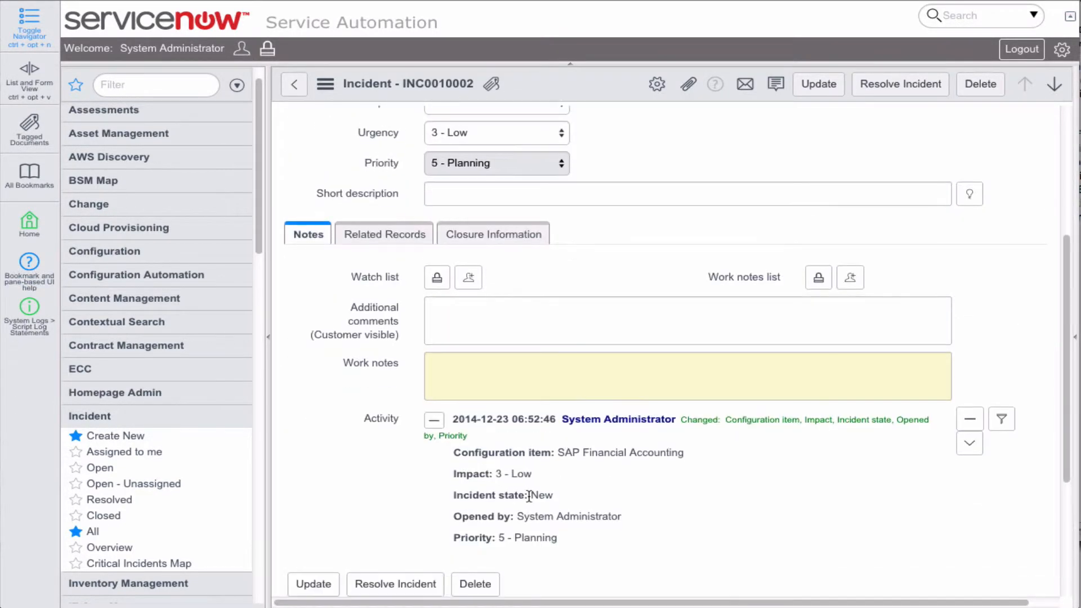
scroll(504, 538, down, 2)
scroll(451, 552, down, 2)
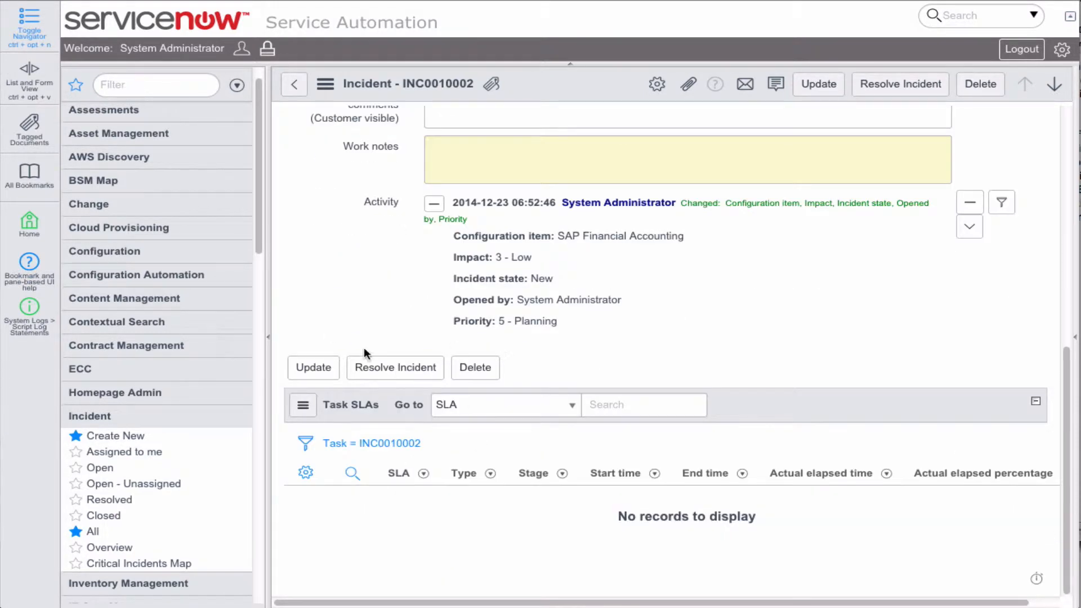
scroll(463, 417, up, 3)
scroll(500, 381, up, 3)
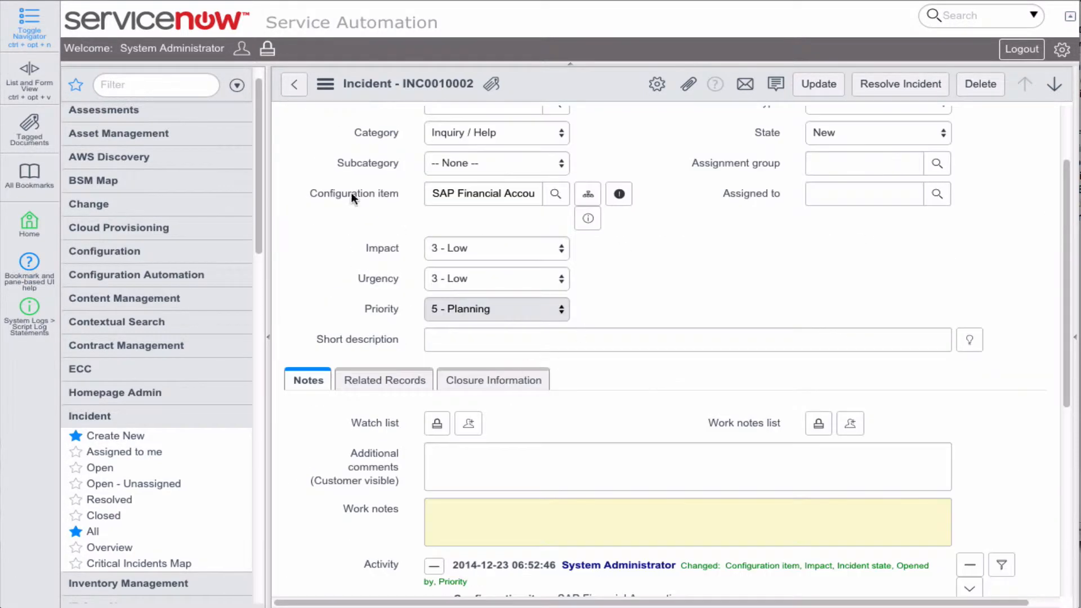
scroll(531, 289, up, 2)
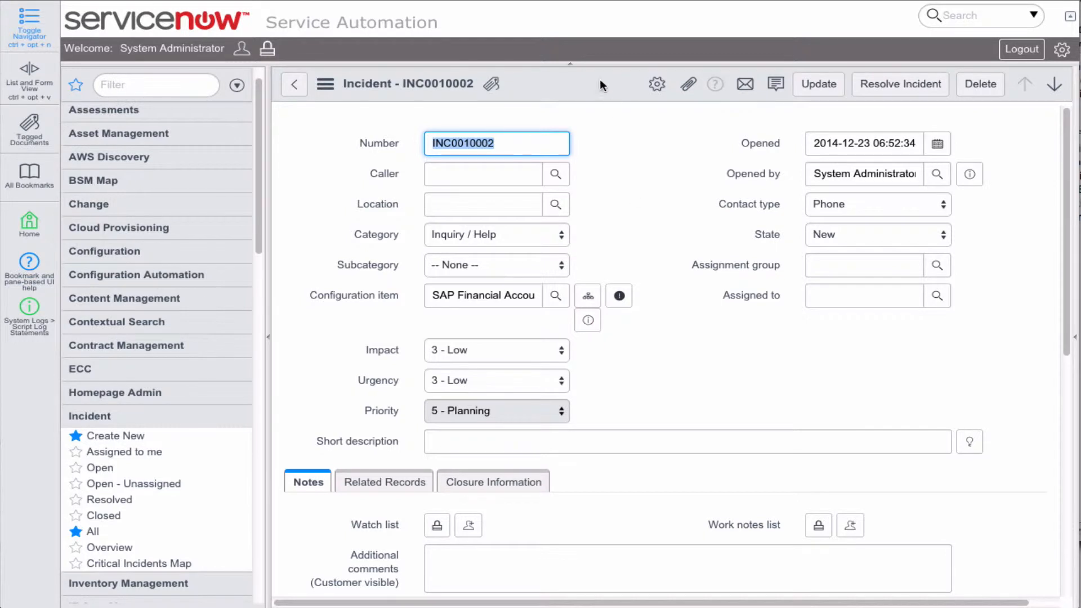
- Open the UI Actions configuration for the Incident form
right_click(587, 86)
mouse_move(645, 249)
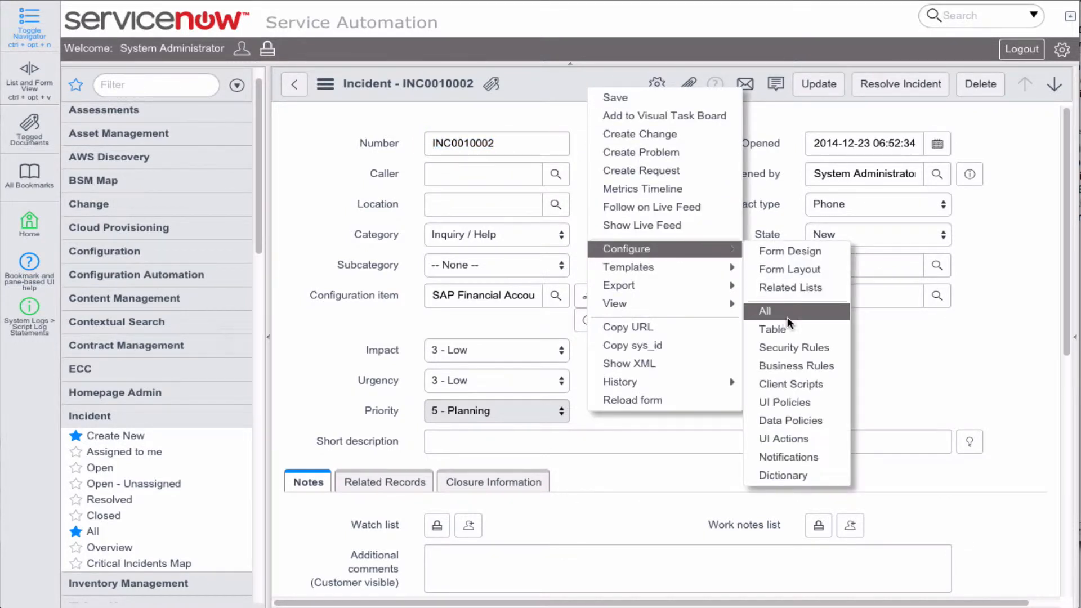
click(796, 439)
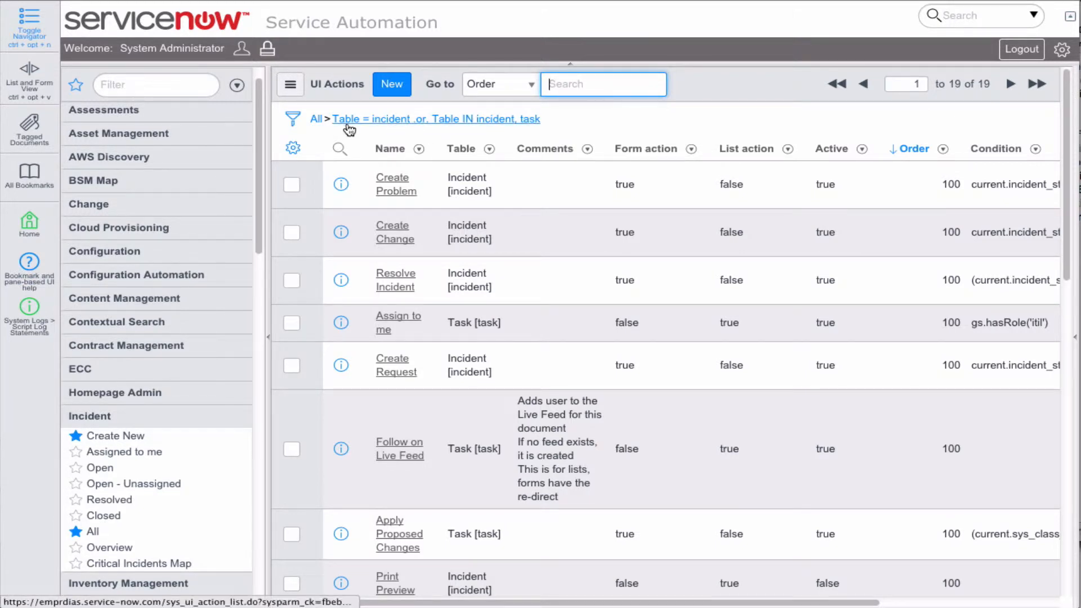
- Remove the table filter from the UI Actions list and search by Name for *workflow
click(317, 120)
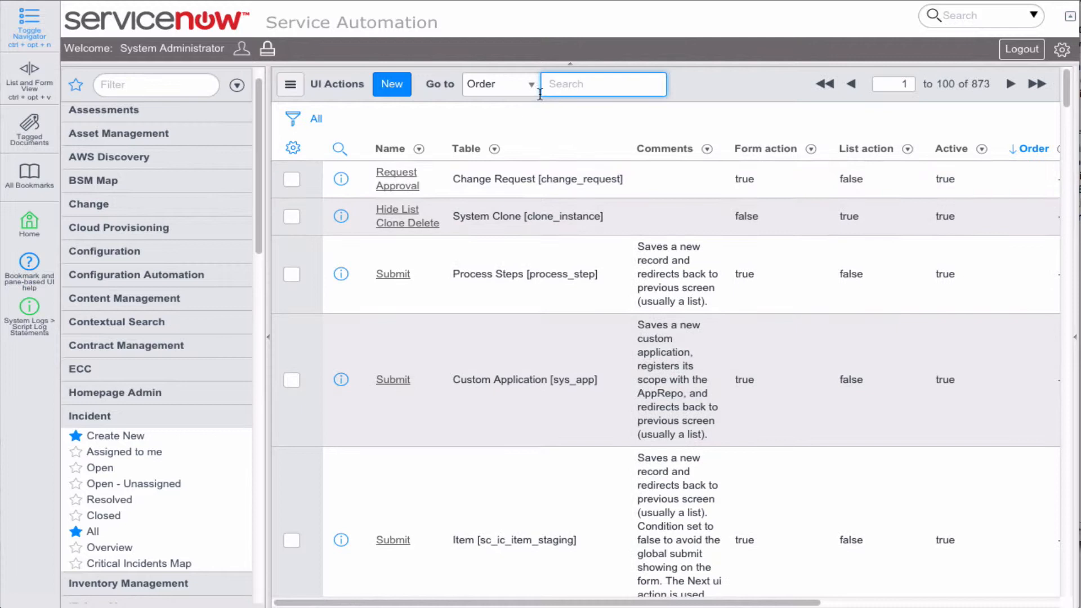
click(531, 85)
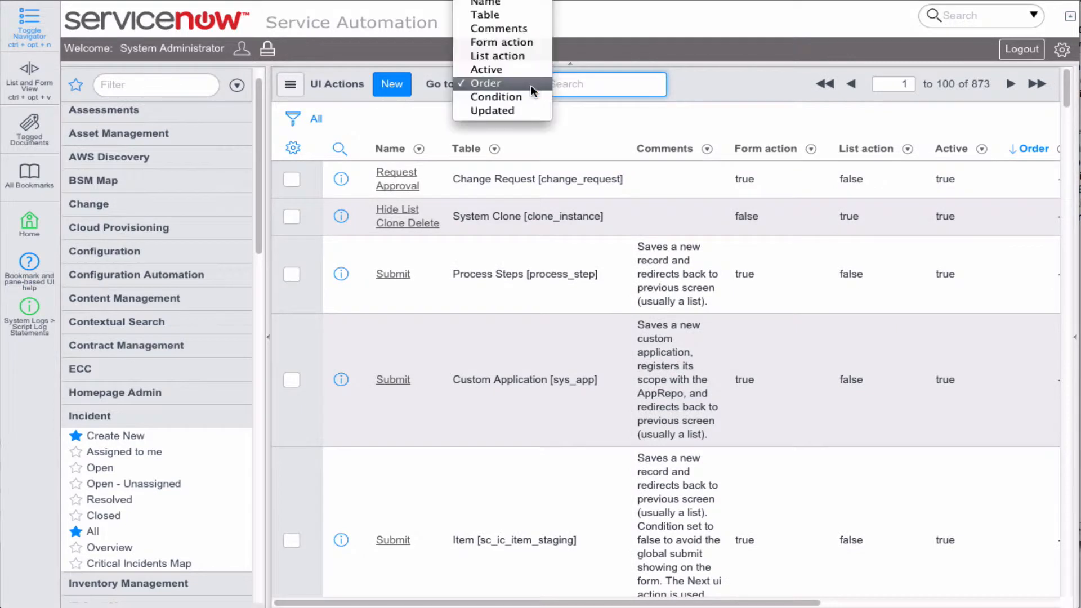
click(533, 3)
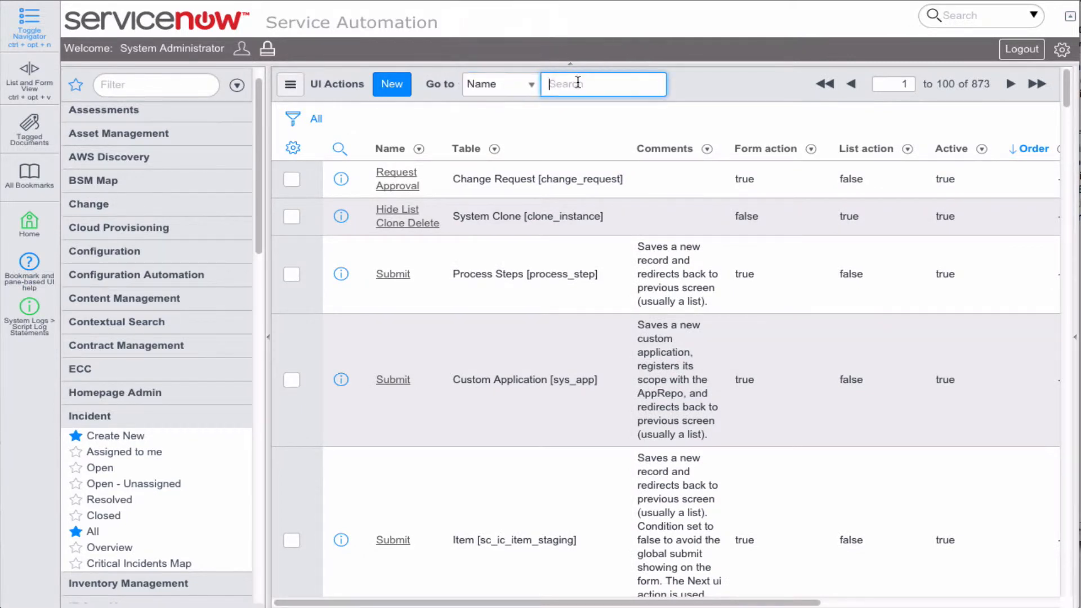
text(*workflow)
key(Return)
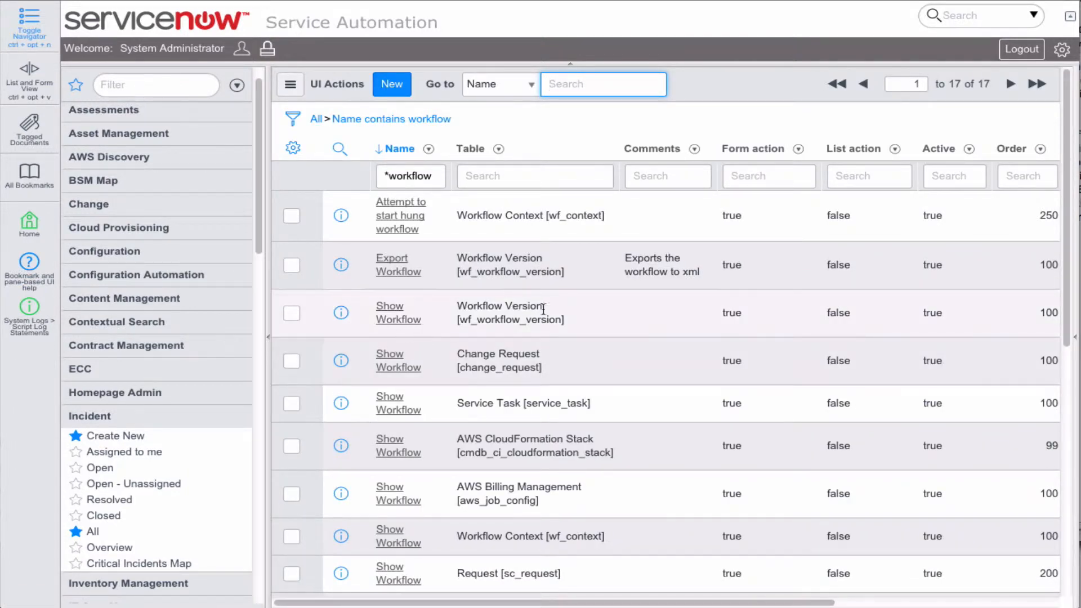
- Open the Show Workflow UI action of the Change Request table and examine its settings, condition and script
scroll(591, 342, down, 1)
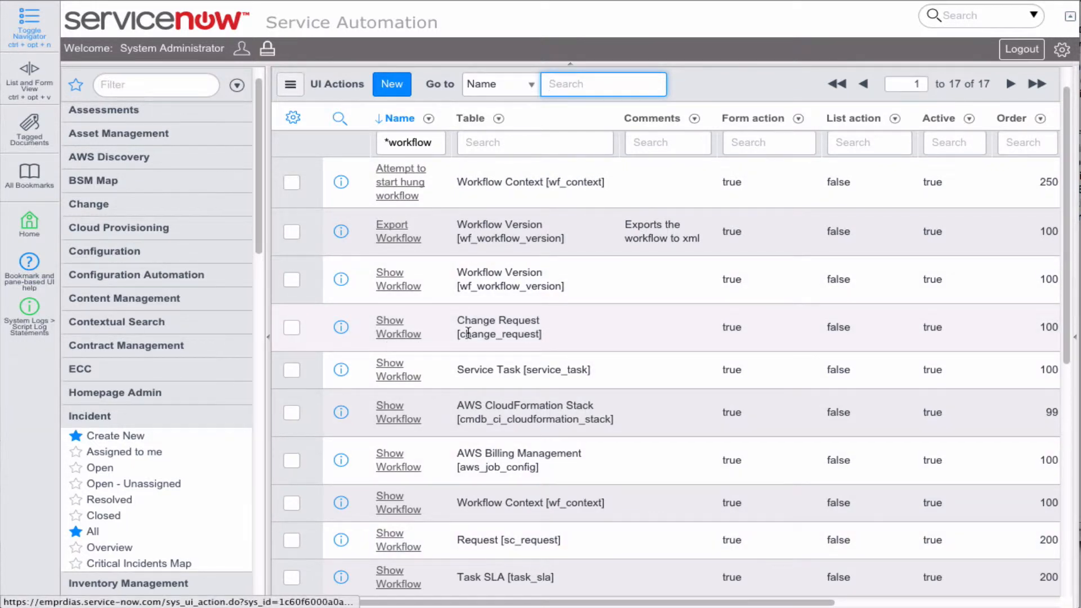
click(399, 334)
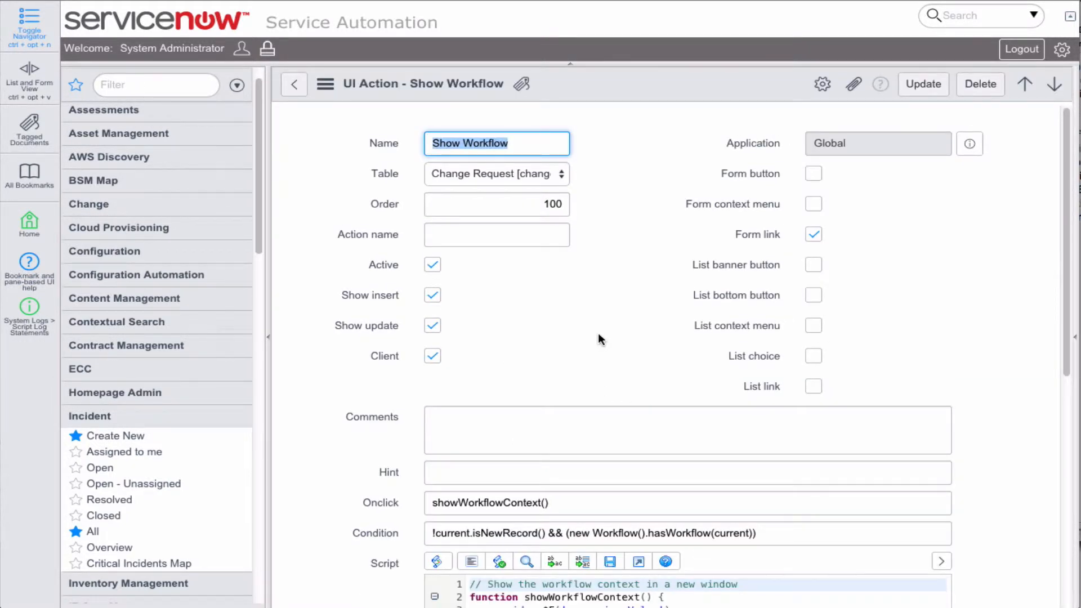
scroll(776, 445, down, 3)
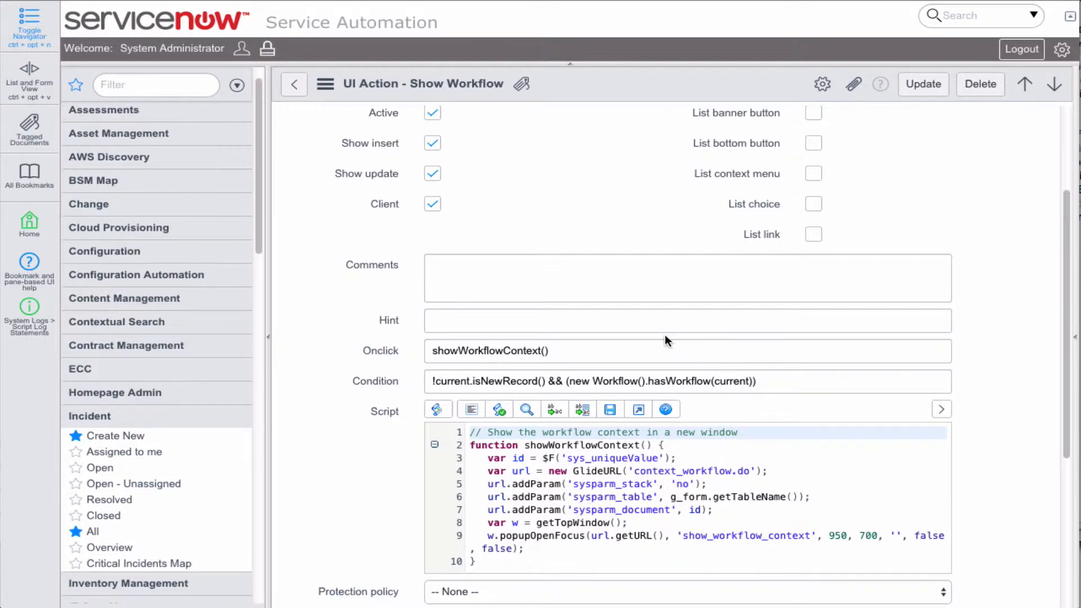
- Set the Show Workflow UI action's table to Incident [incident]
scroll(609, 340, up, 3)
click(559, 175)
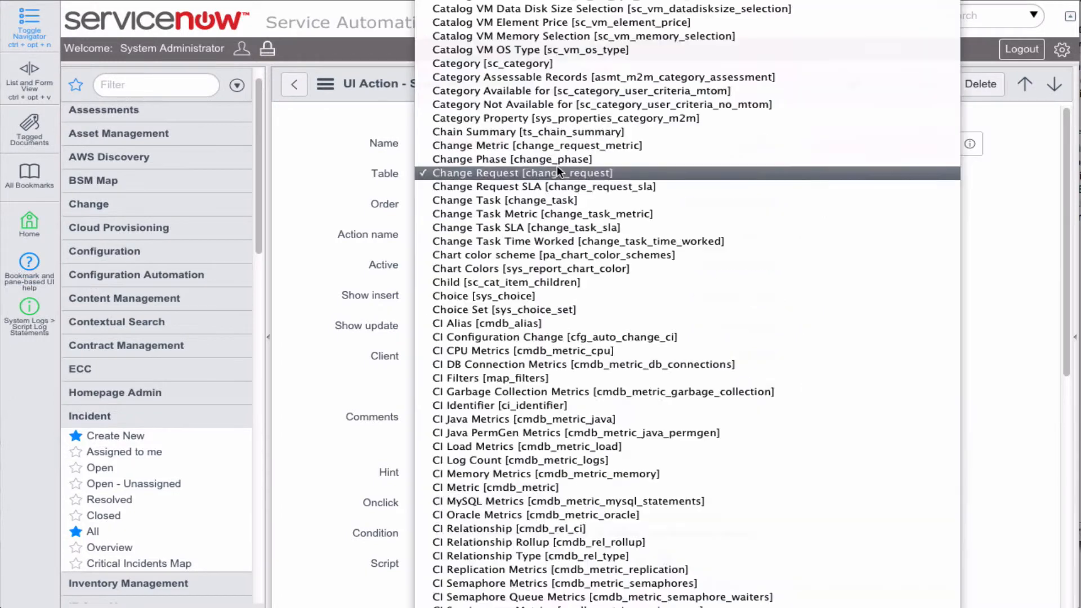
scroll(556, 166, down, 15)
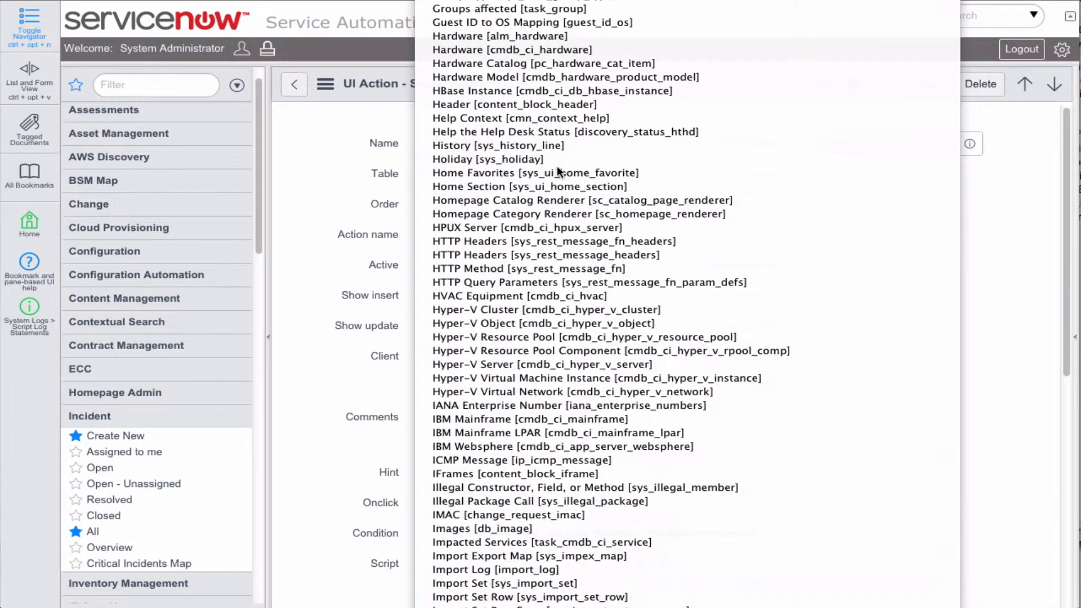
click(569, 606)
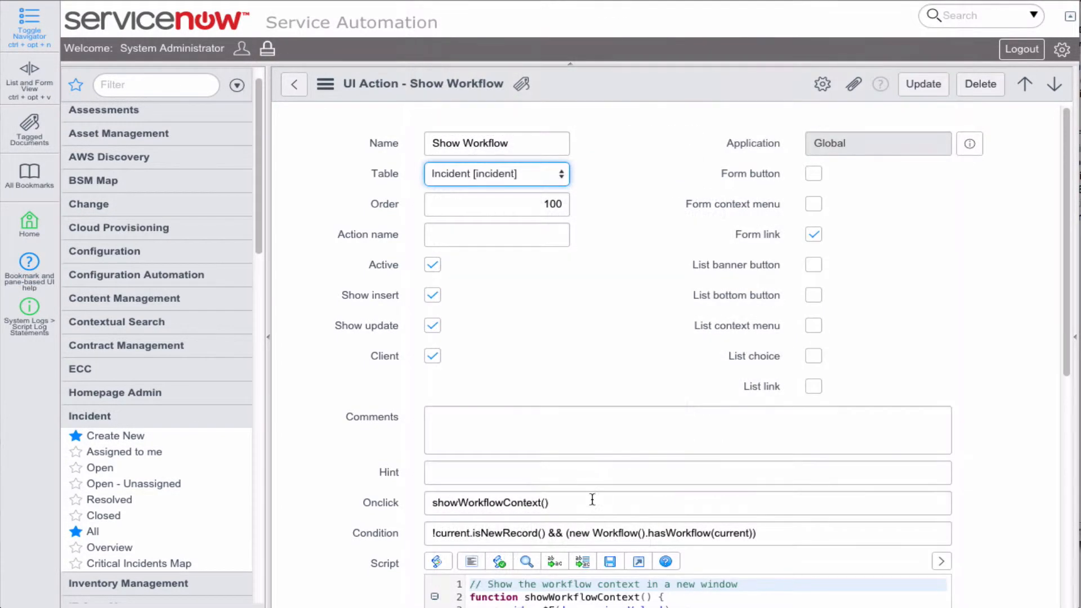
- Rename the UI action to Show Incident Workflow and insert it as a new record while staying on its form
click(464, 143)
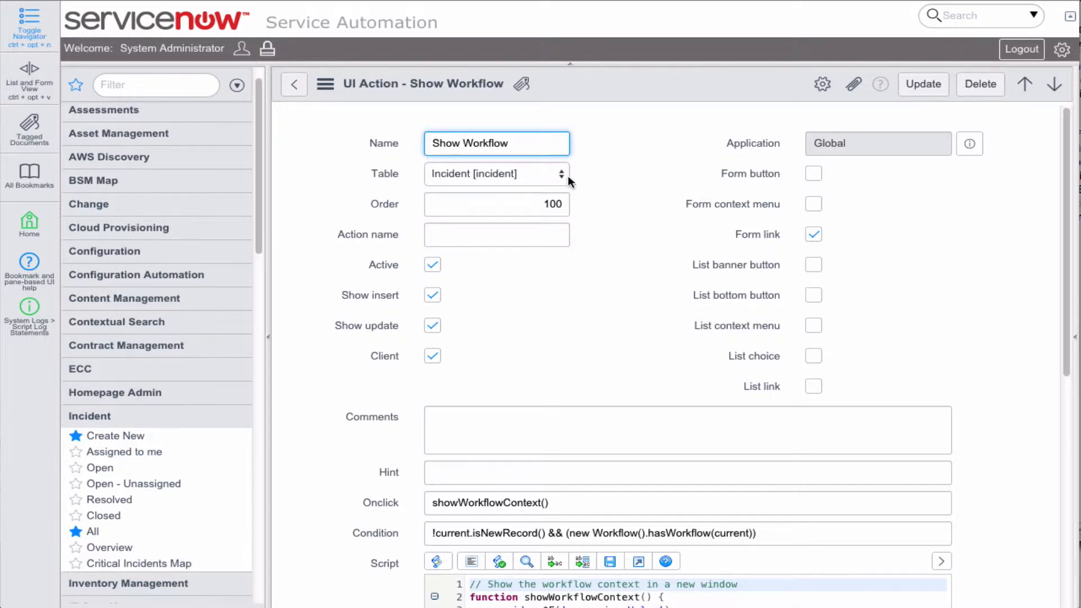
text(Incident)
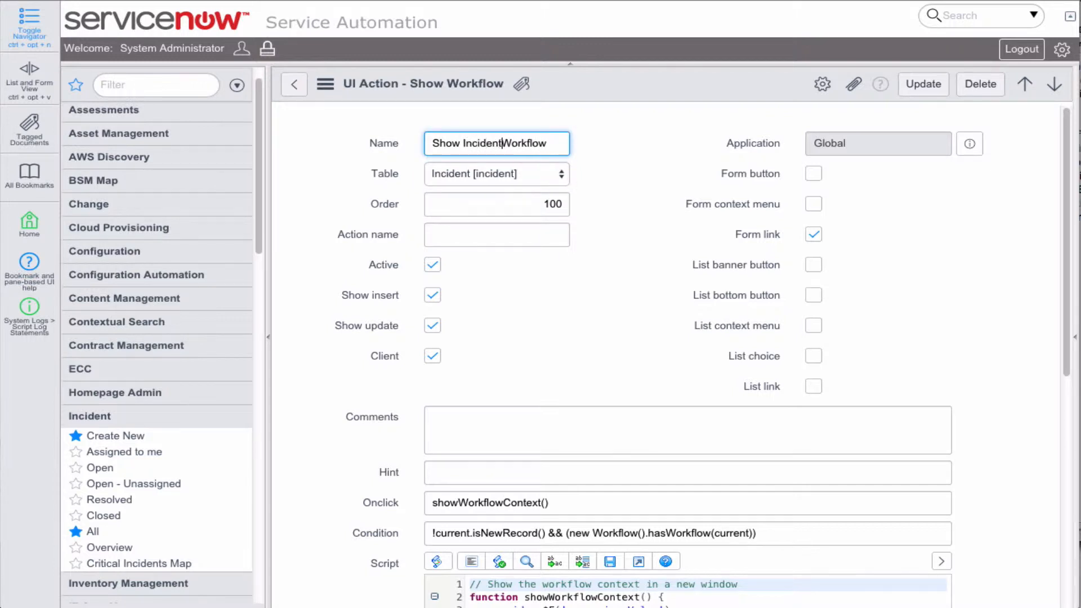
right_click(623, 90)
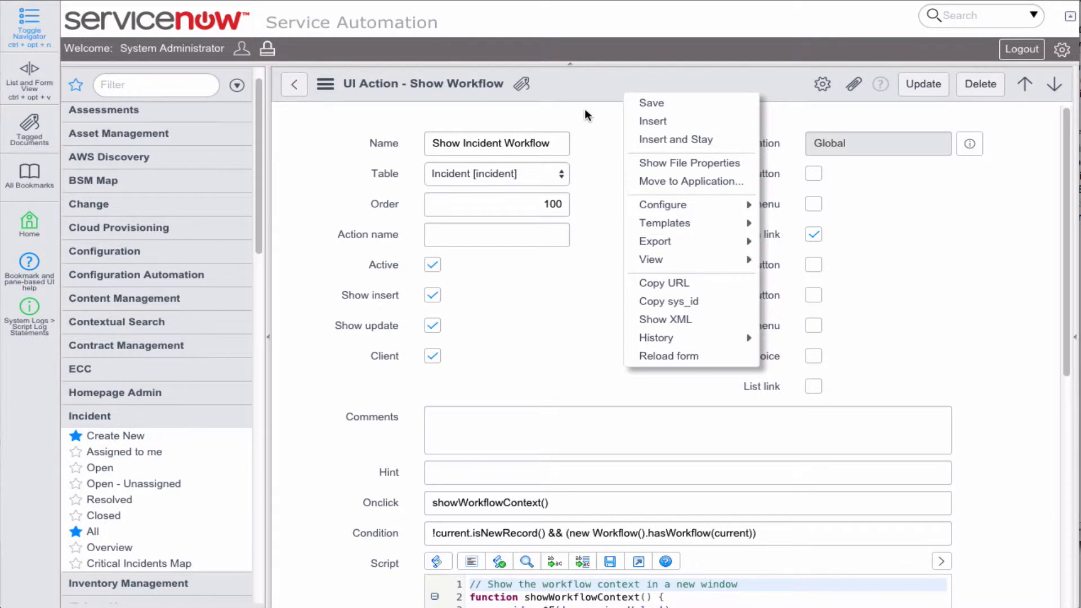
click(667, 139)
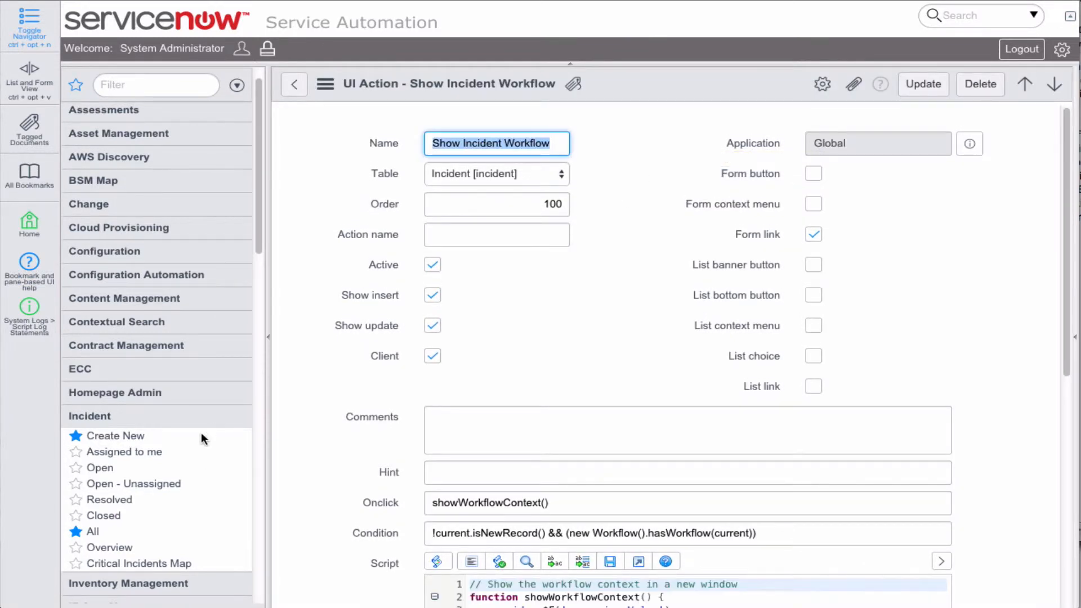
- Open INC0010002 from the list of all incidents, examine its workflow through Show Incident Workflow, and close the workflow view
click(97, 531)
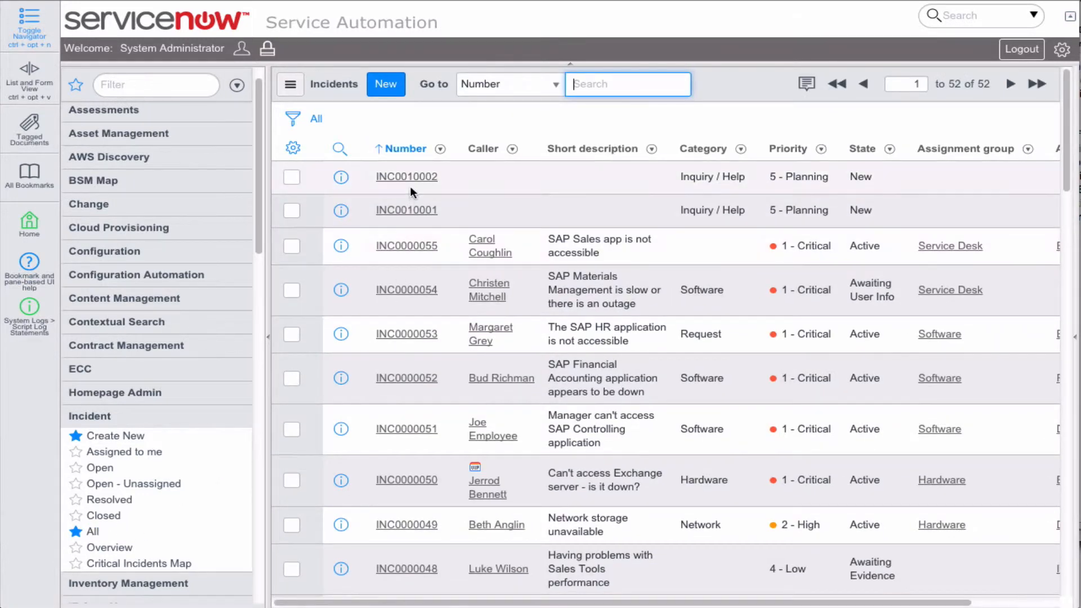
click(408, 181)
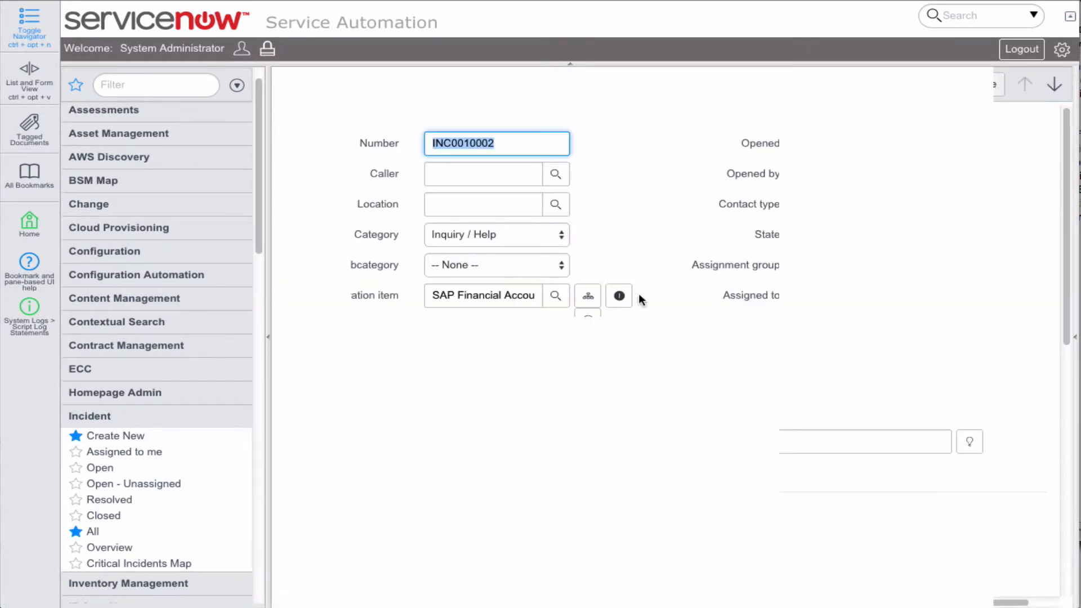
scroll(635, 374, down, 10)
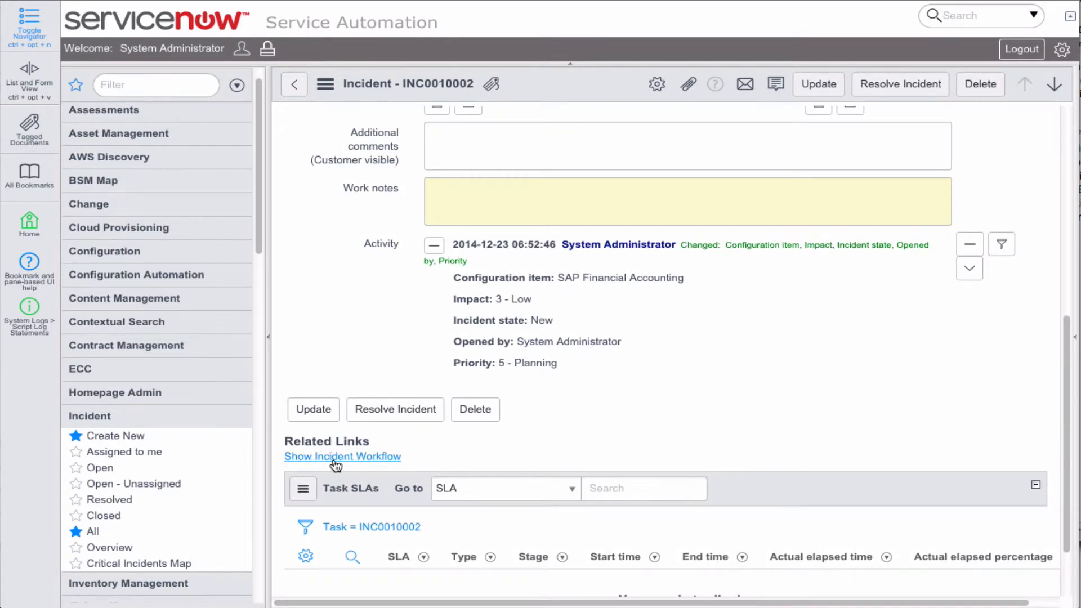
click(335, 461)
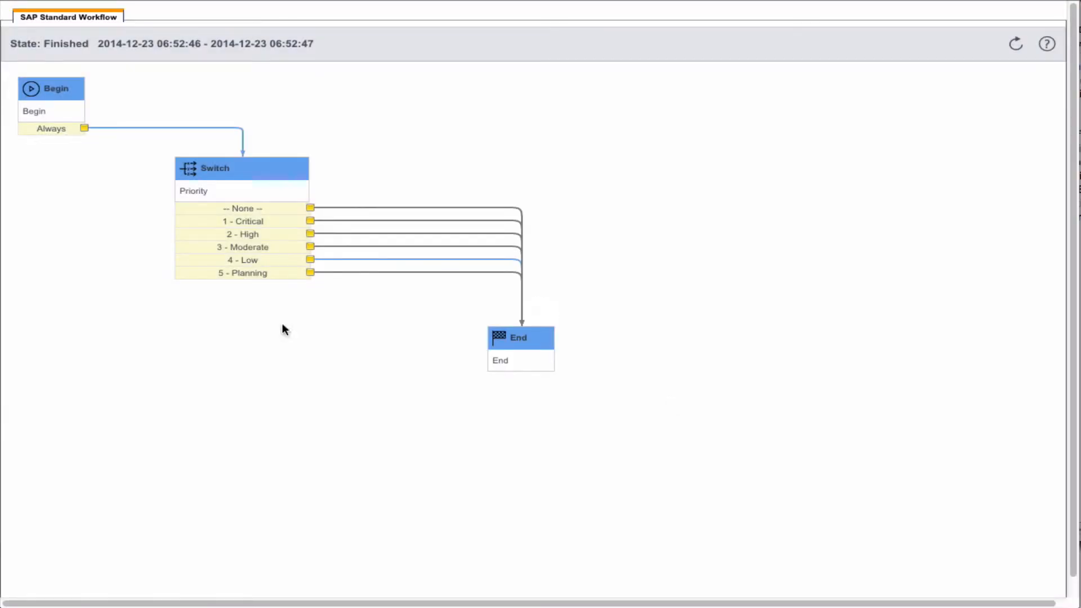
key(super+w)
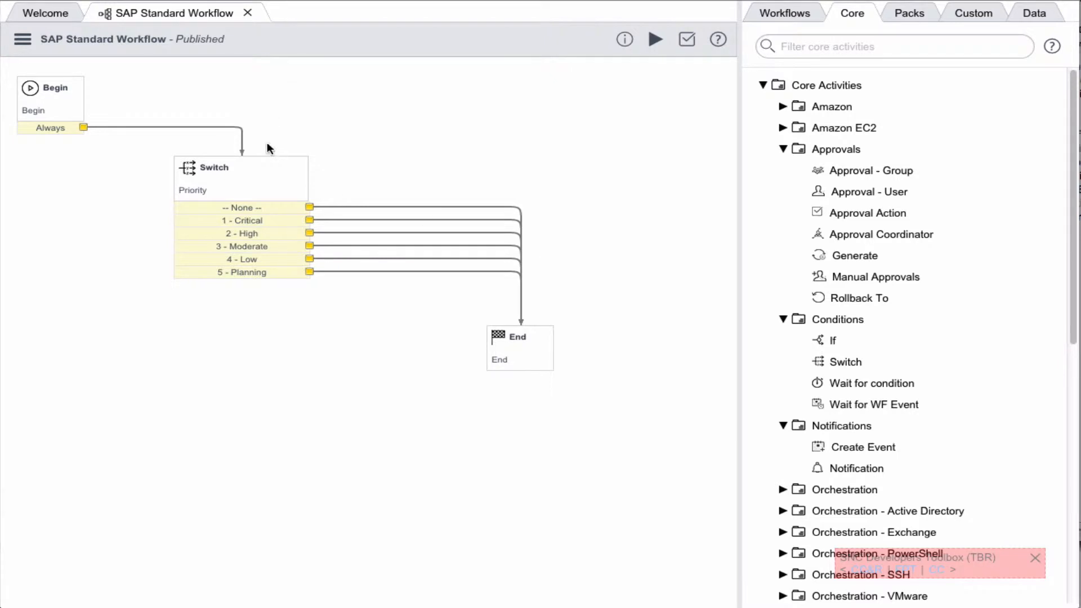
- Check out SAP Standard Workflow and move the Switch and End activities further apart
click(225, 173)
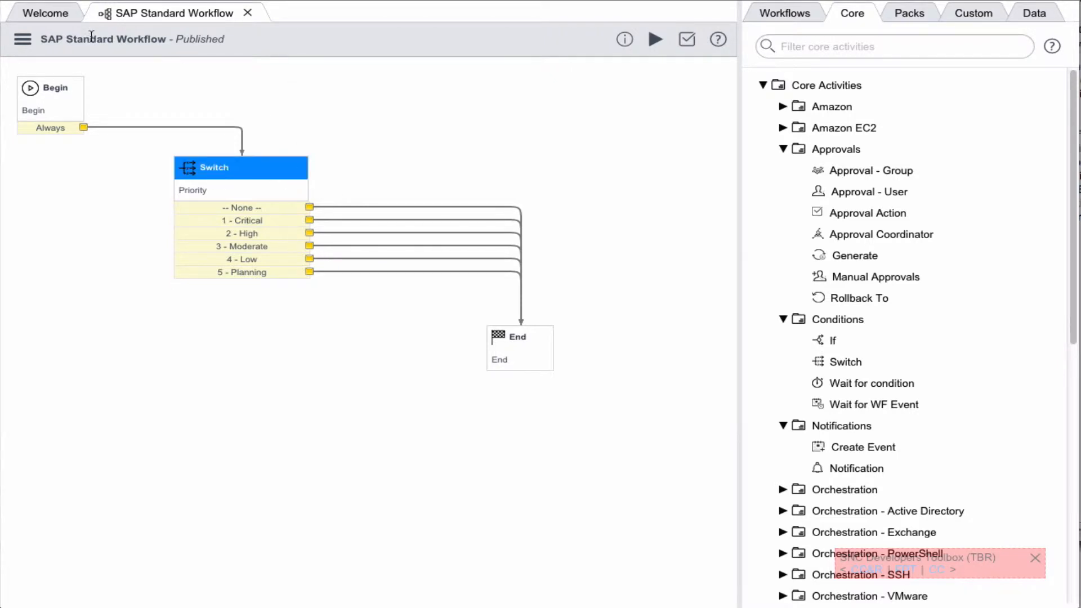
click(22, 38)
click(84, 113)
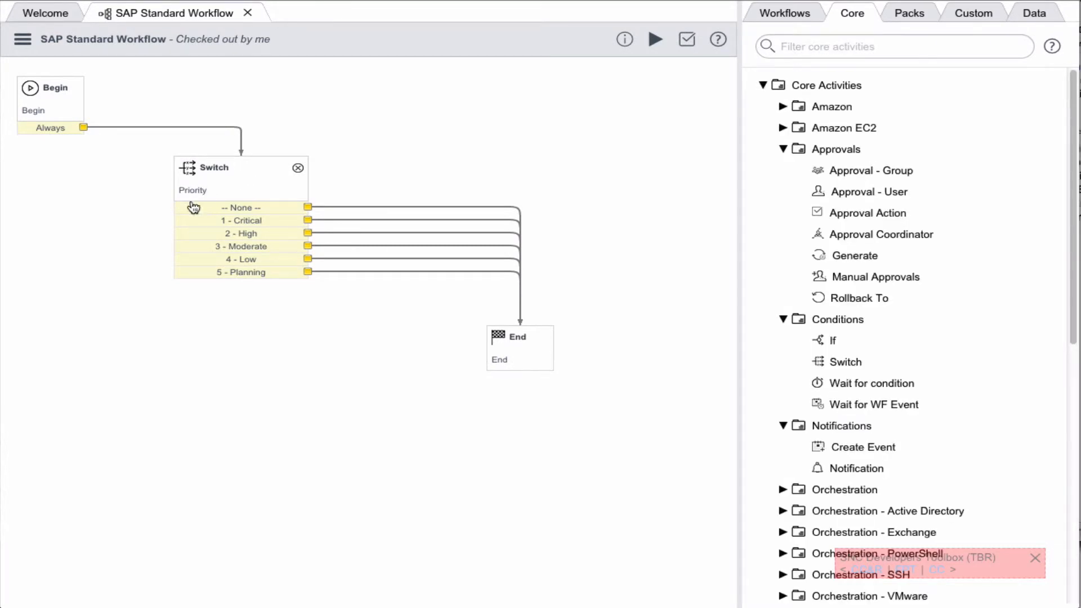
drag(518, 341, 550, 393)
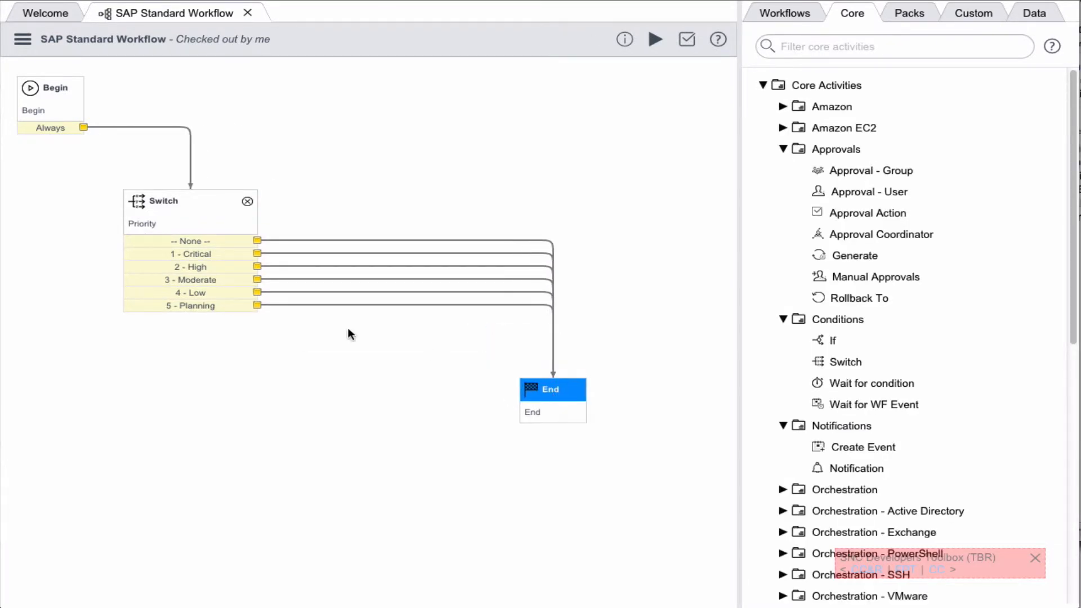
- Insert a Create Task activity on the 1 - Critical transition and name it Create SAP Critical Task
click(288, 253)
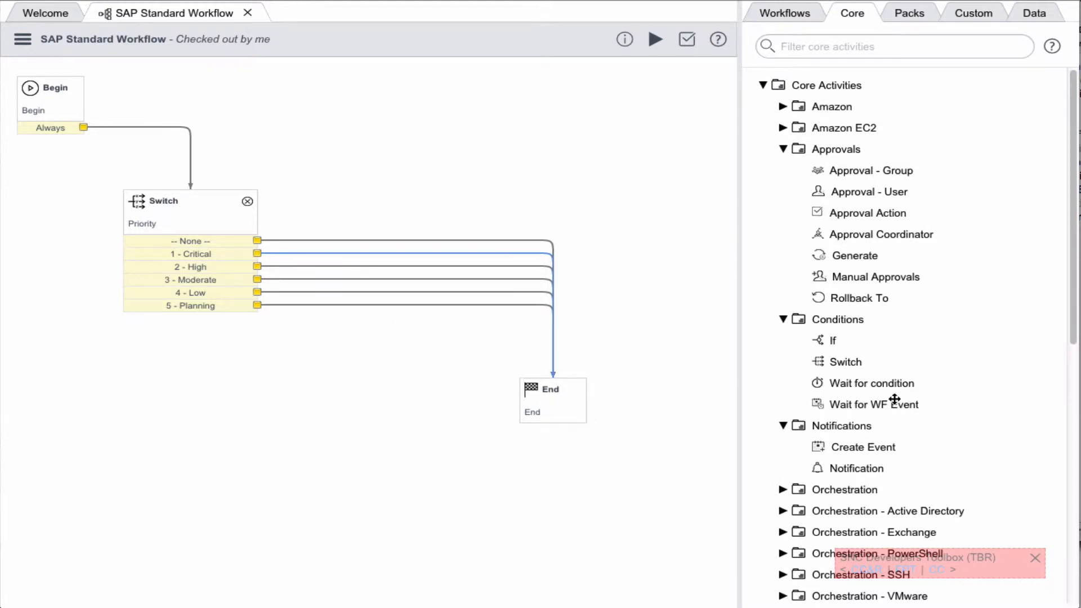
scroll(965, 451, down, 3)
scroll(968, 447, down, 4)
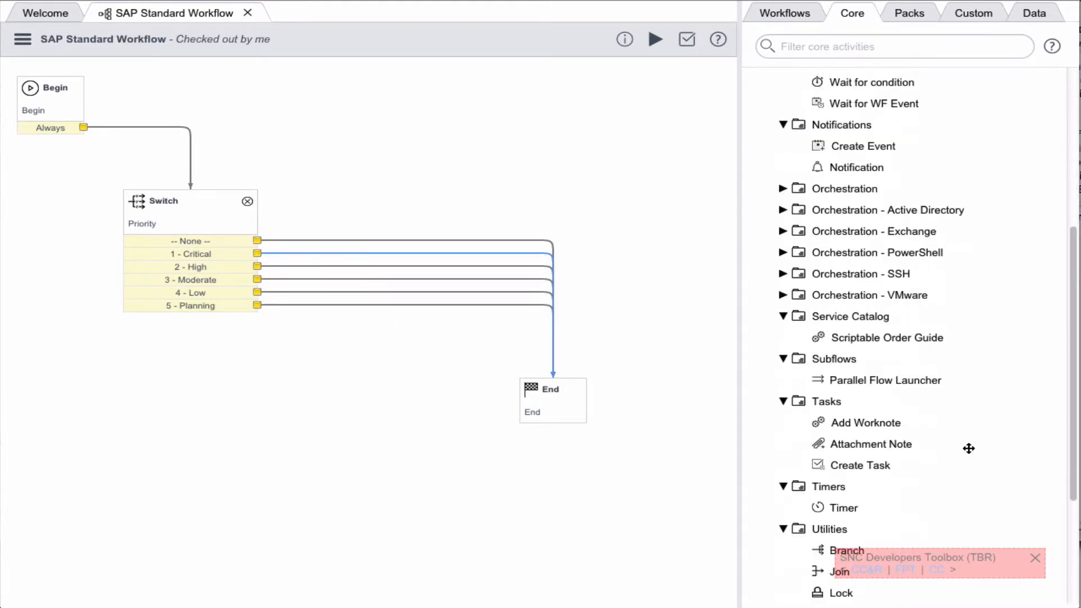
drag(874, 410, 414, 222)
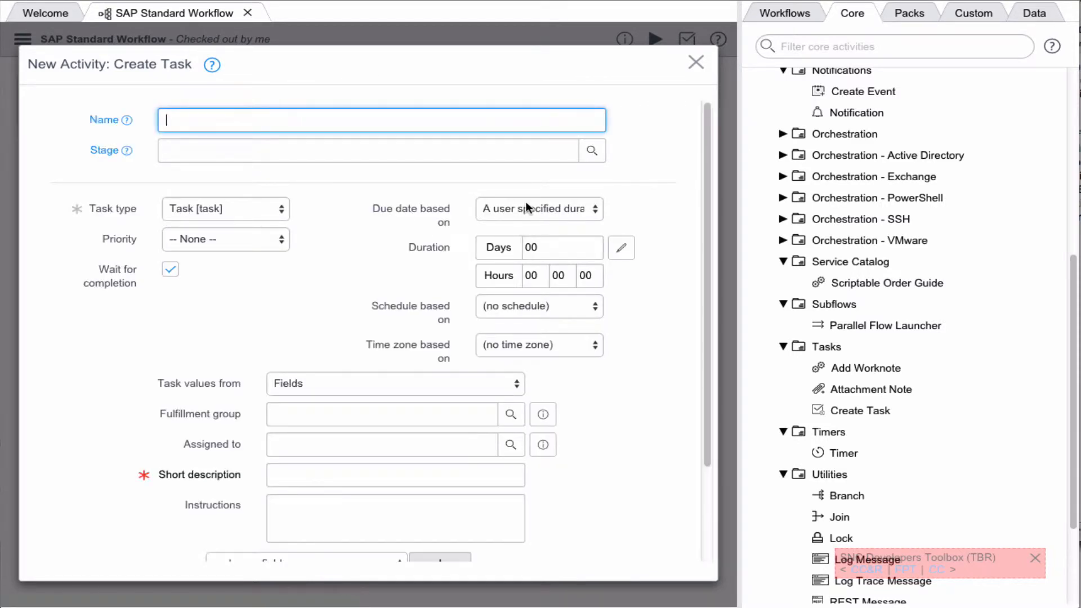
text(Create SAP Critical Task)
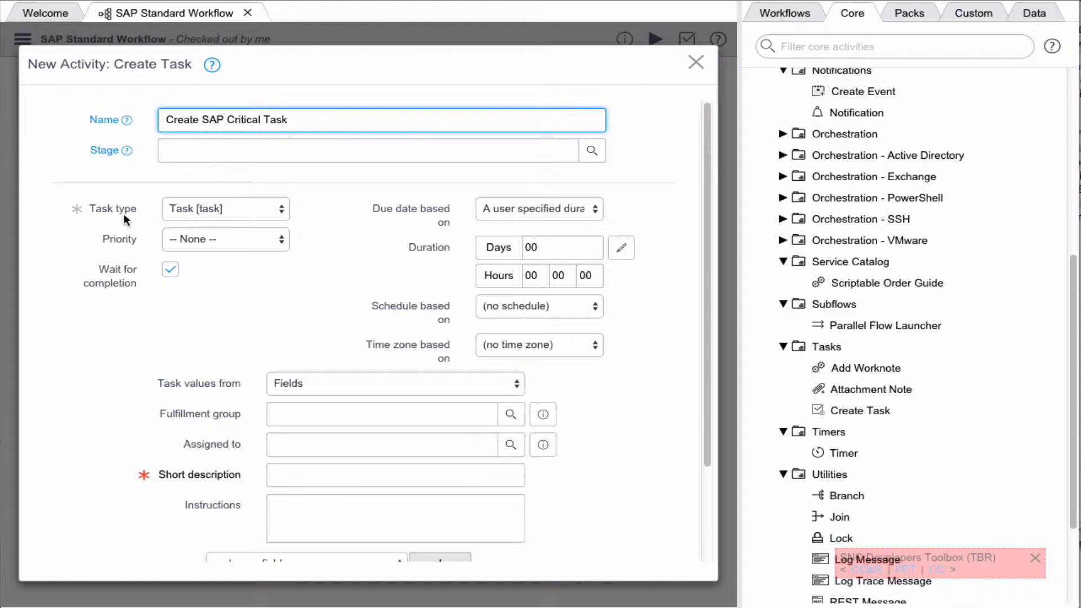
- Keep task type Task [task] and task values from Fields, and enter the short description Critical SAP Task
click(281, 209)
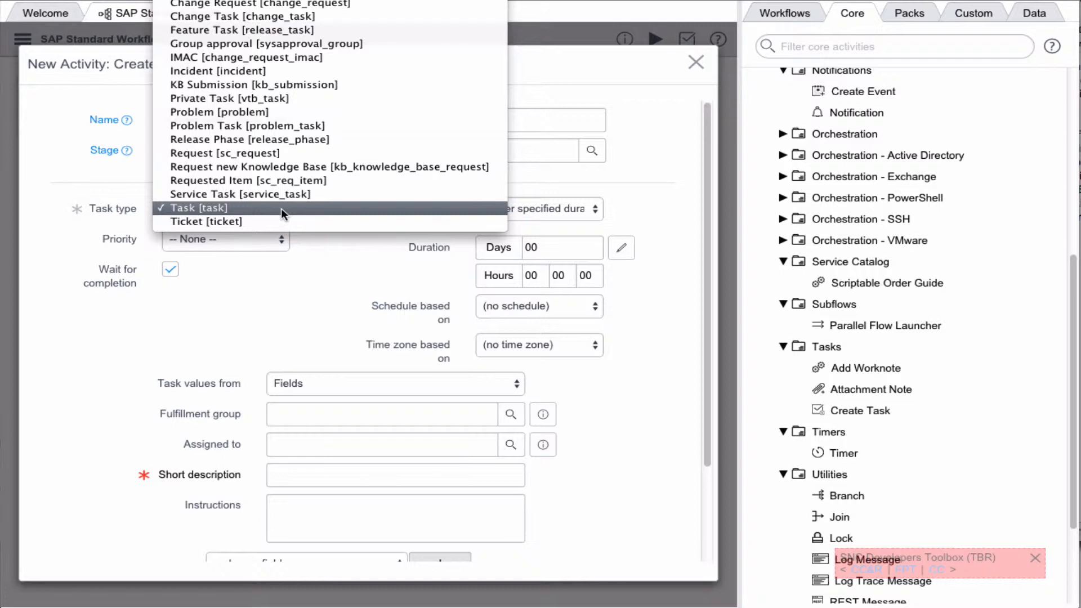
click(281, 208)
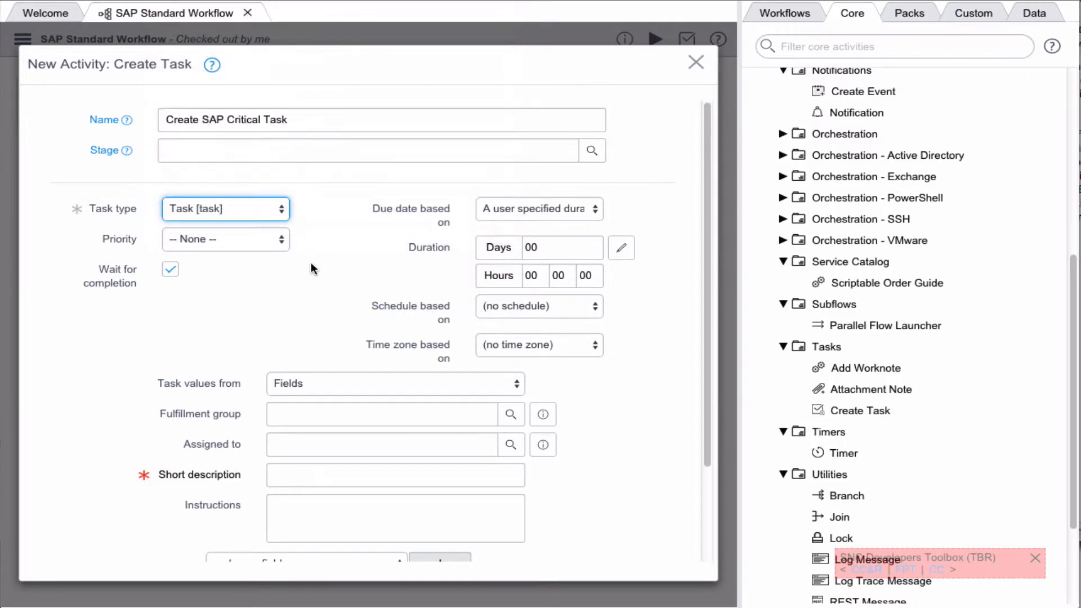
scroll(143, 331, down, 2)
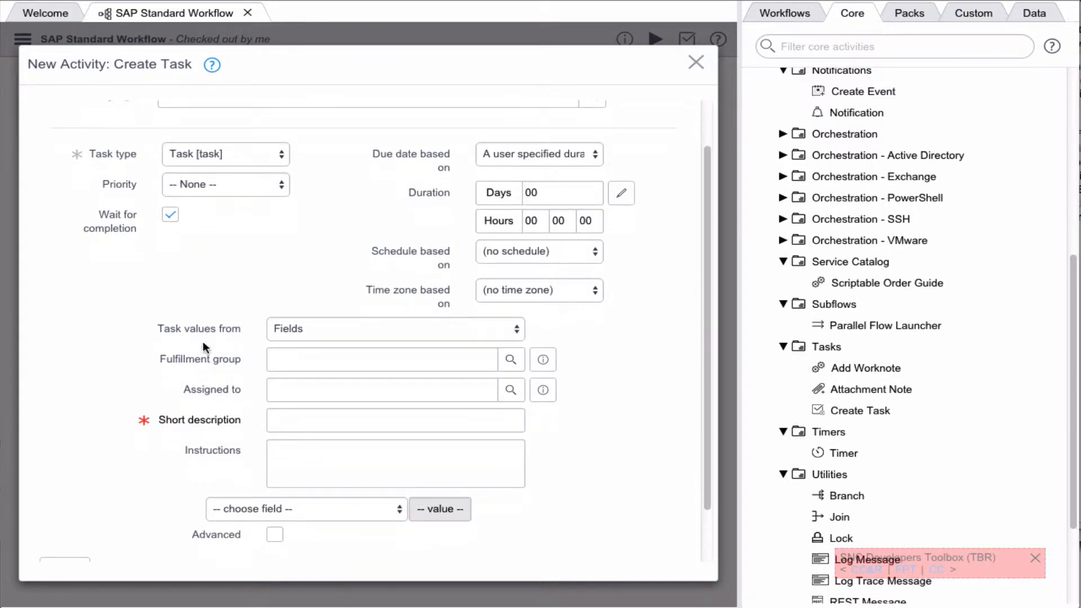
click(515, 328)
click(370, 334)
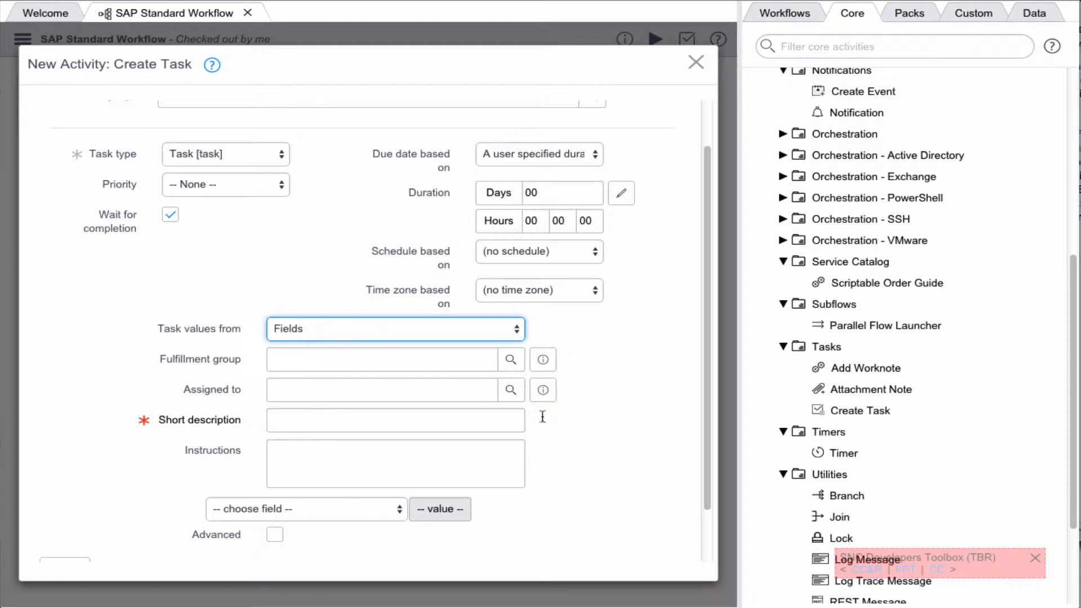
click(510, 422)
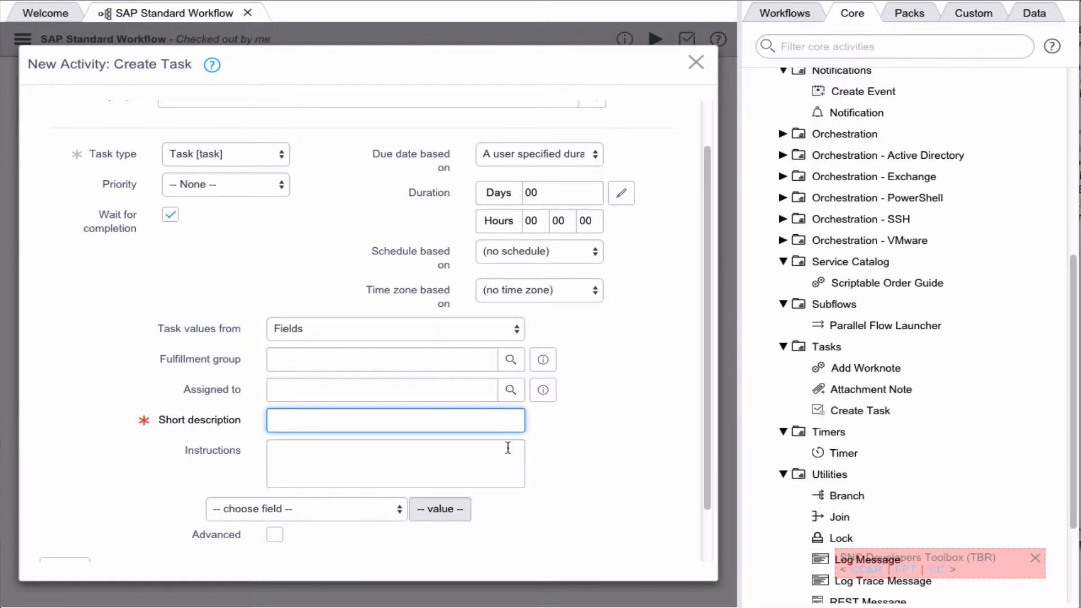
text(Critical SAP Task)
- Assign the task to the SAP Level 3 fulfillment group and submit the Create Task activity
click(615, 425)
scroll(614, 427, down, 1)
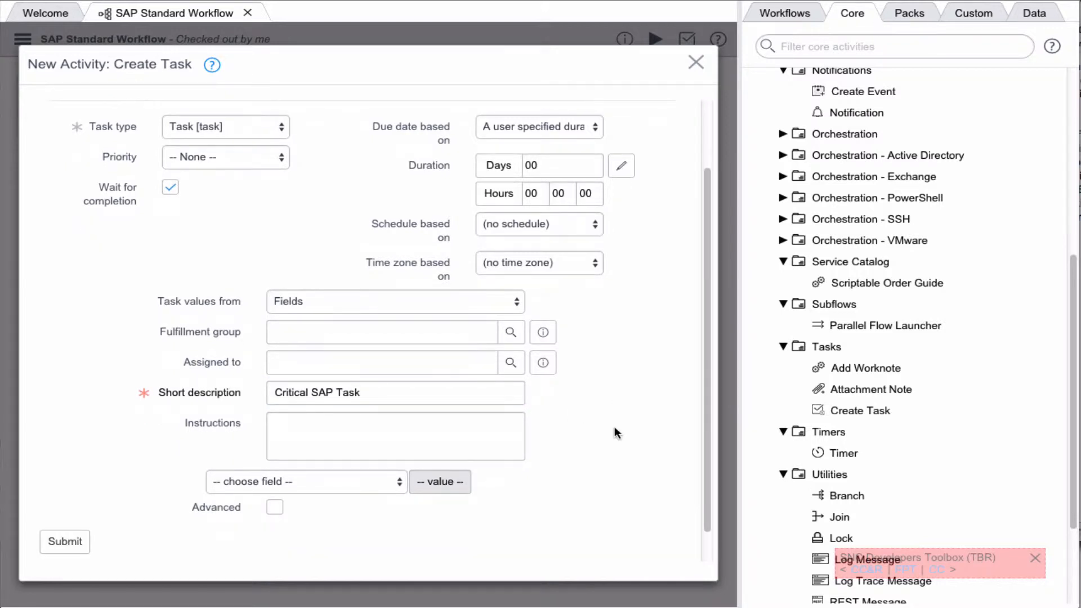
scroll(615, 428, down, 1)
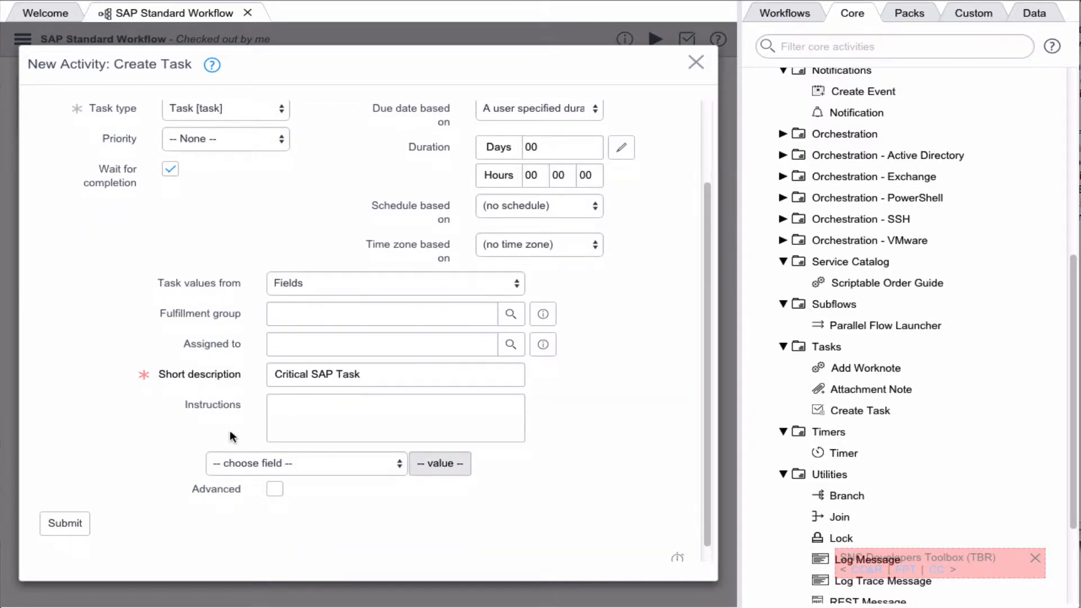
click(285, 313)
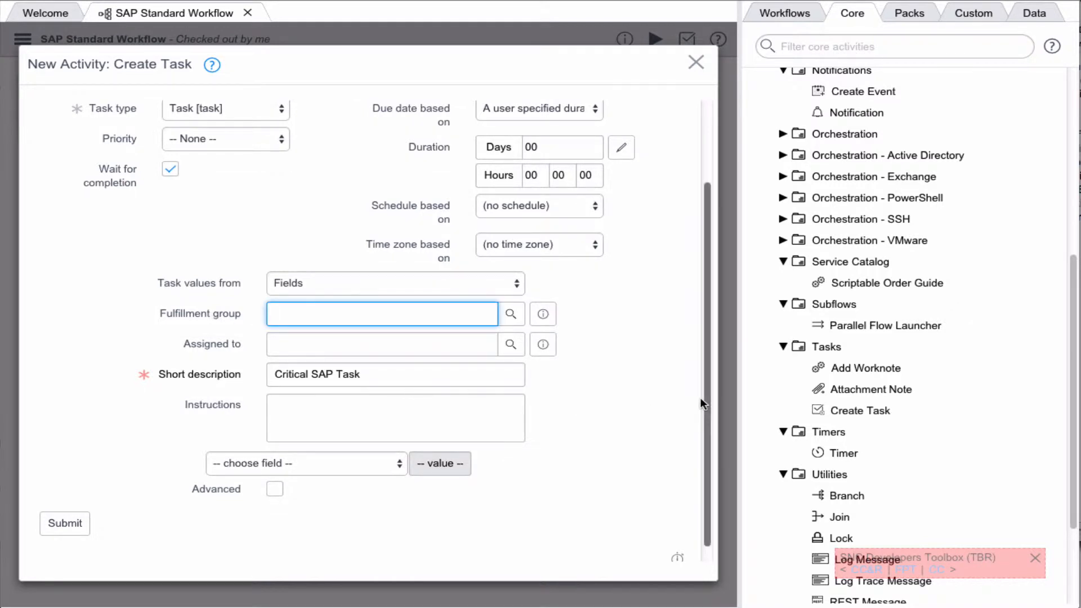
text(Sap)
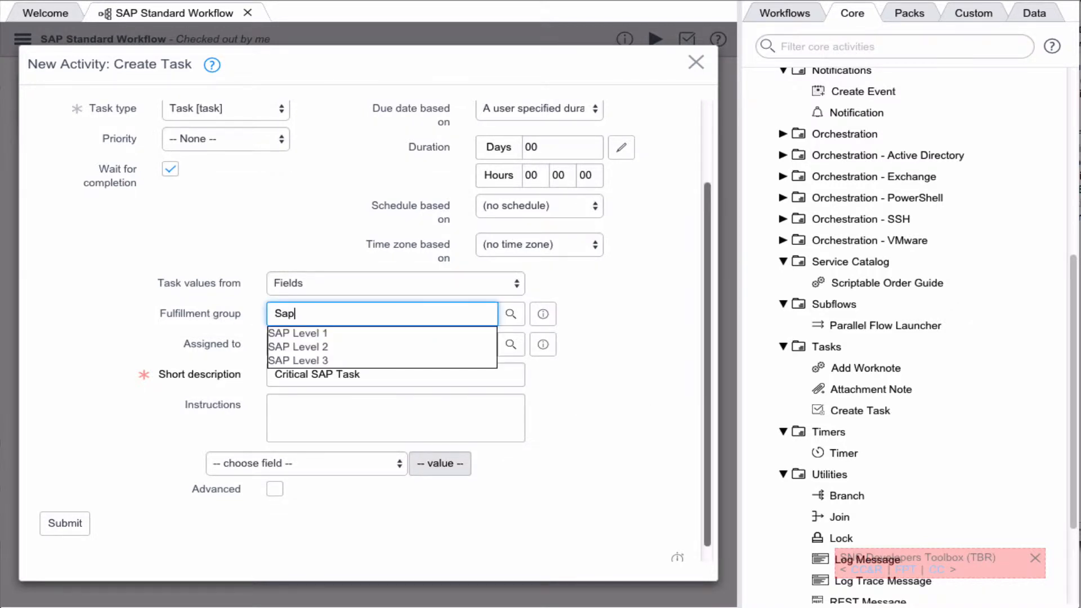
click(312, 360)
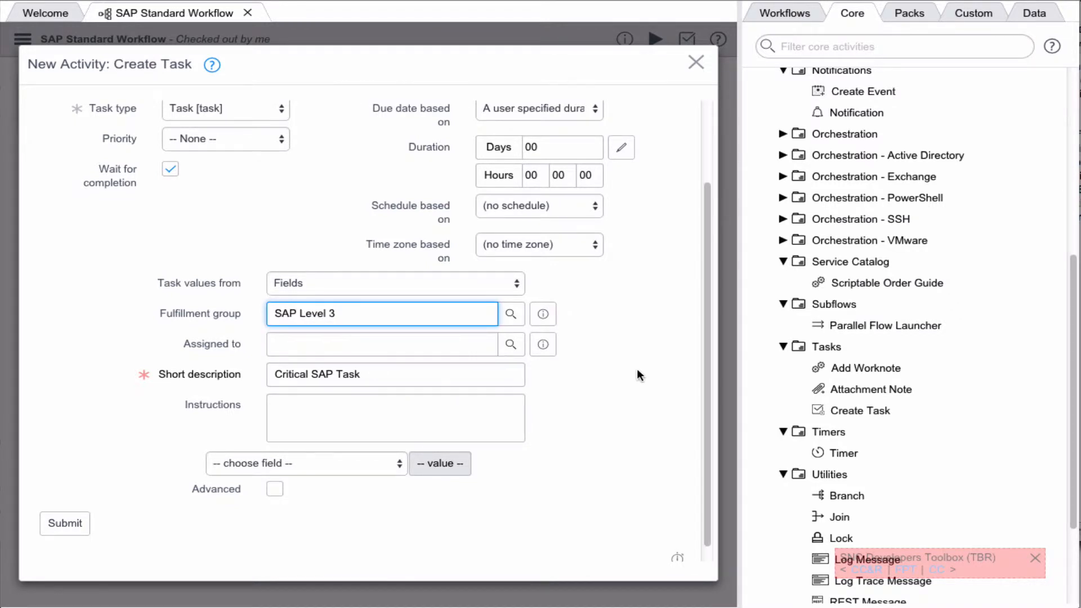
click(73, 524)
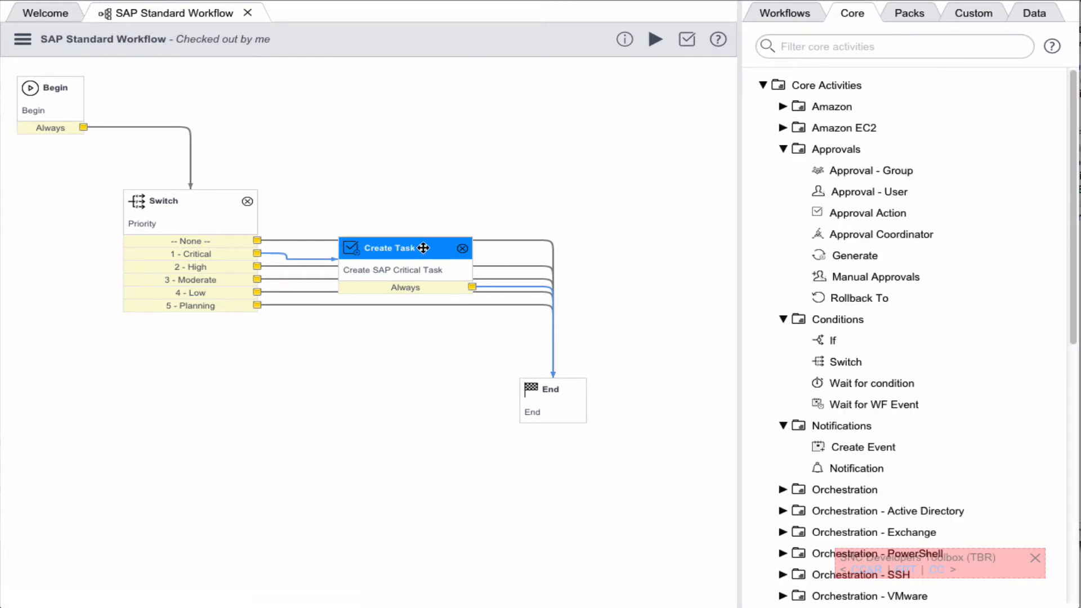
- Move the Create Task activity above the other transitions and reorder the Switch conditions to put 1 - Critical first
drag(423, 247, 497, 142)
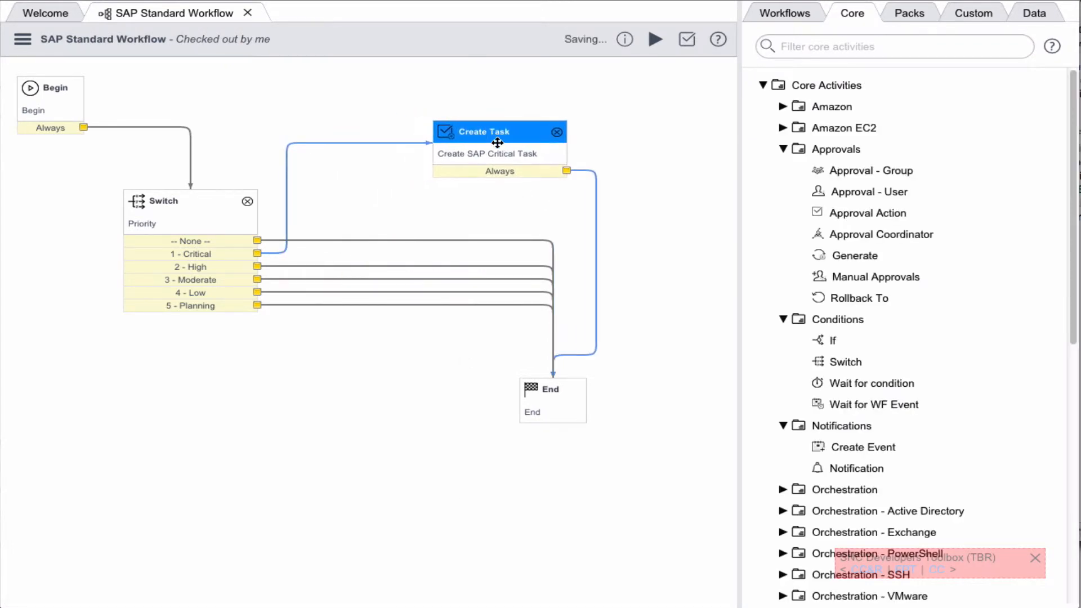
right_click(206, 253)
right_click(212, 226)
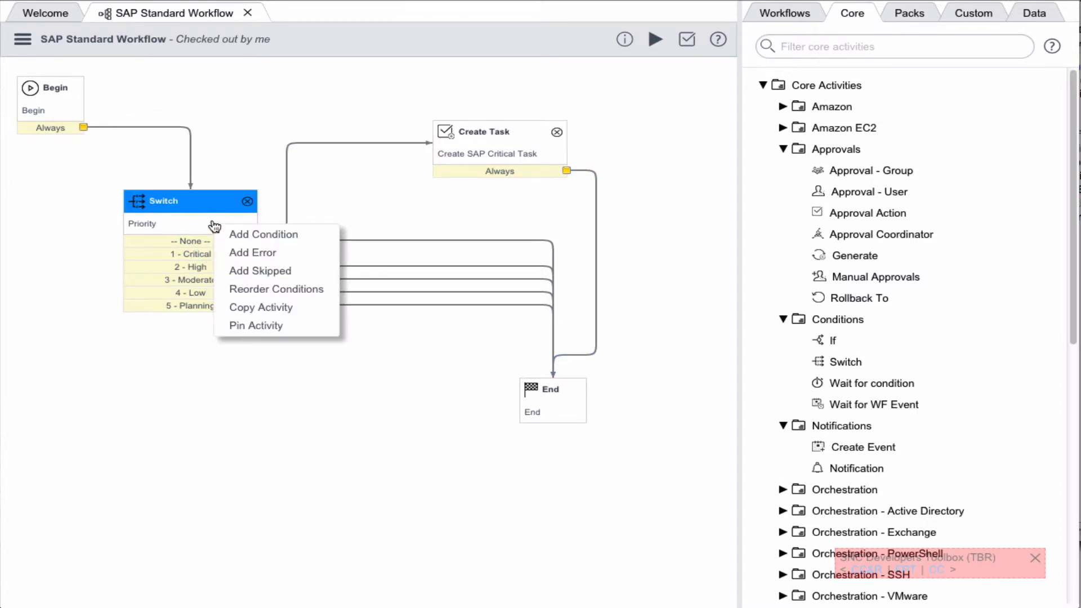
click(248, 284)
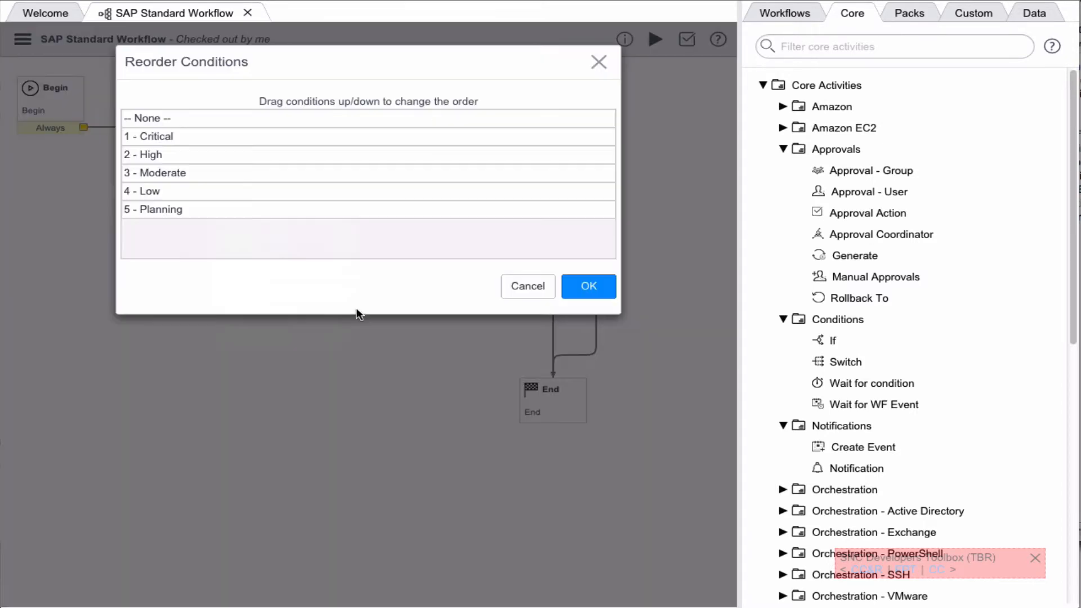
drag(176, 118, 181, 112)
click(579, 287)
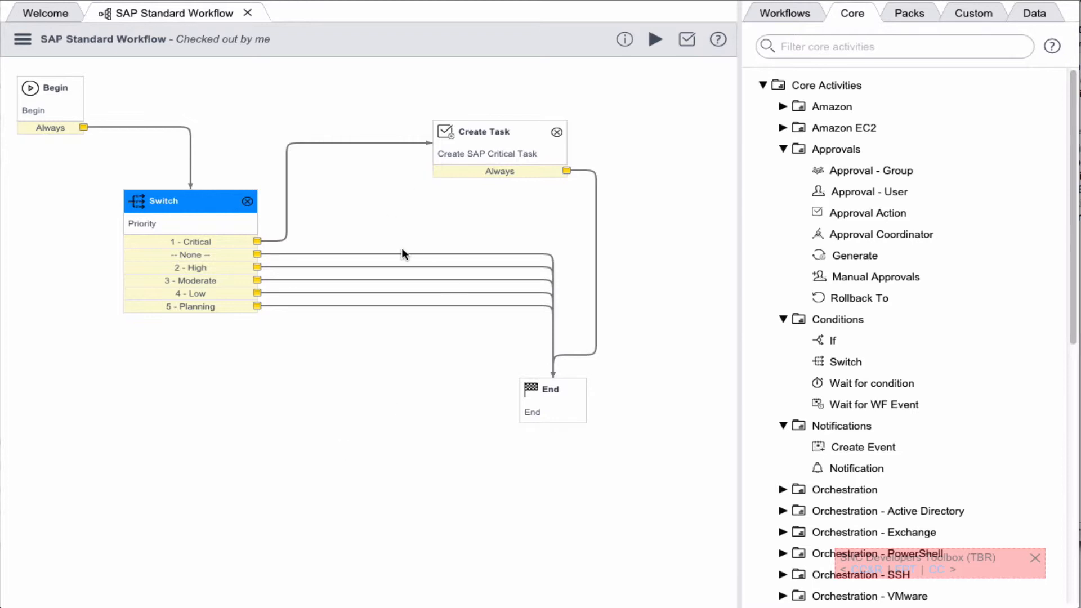
- Publish the SAP Standard Workflow
click(29, 45)
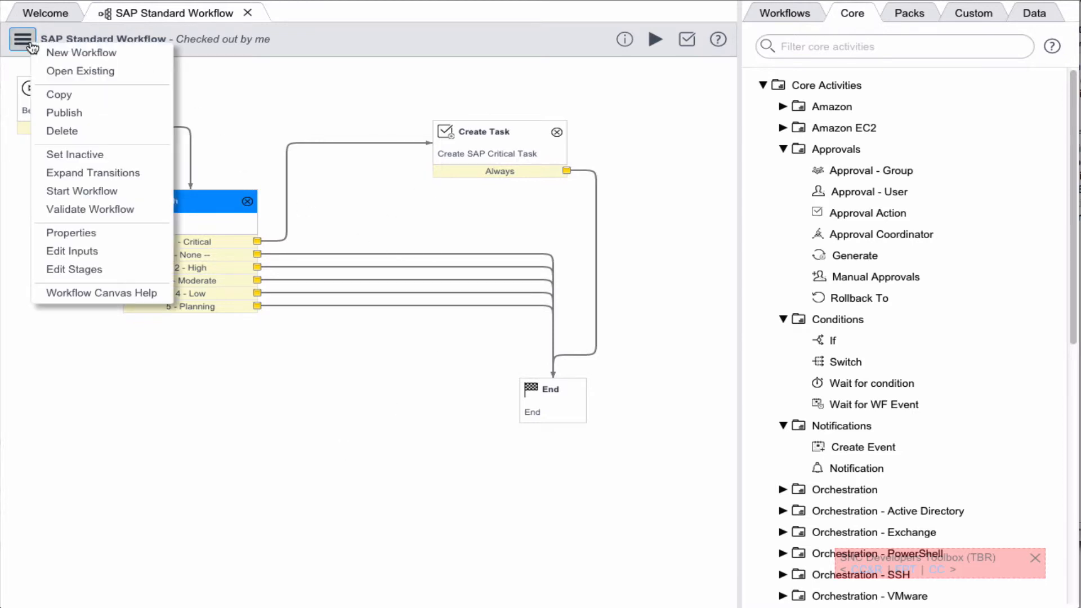
click(72, 111)
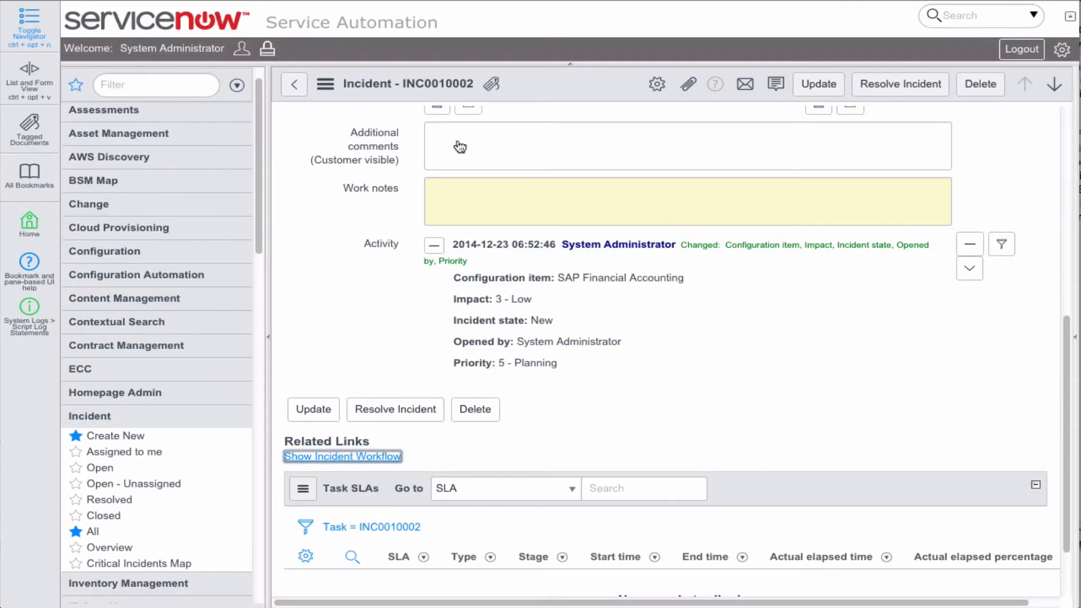
- Switch to the ServiceNow instance and start a new incident with SAP Financial Accounting as its configuration item
click(113, 437)
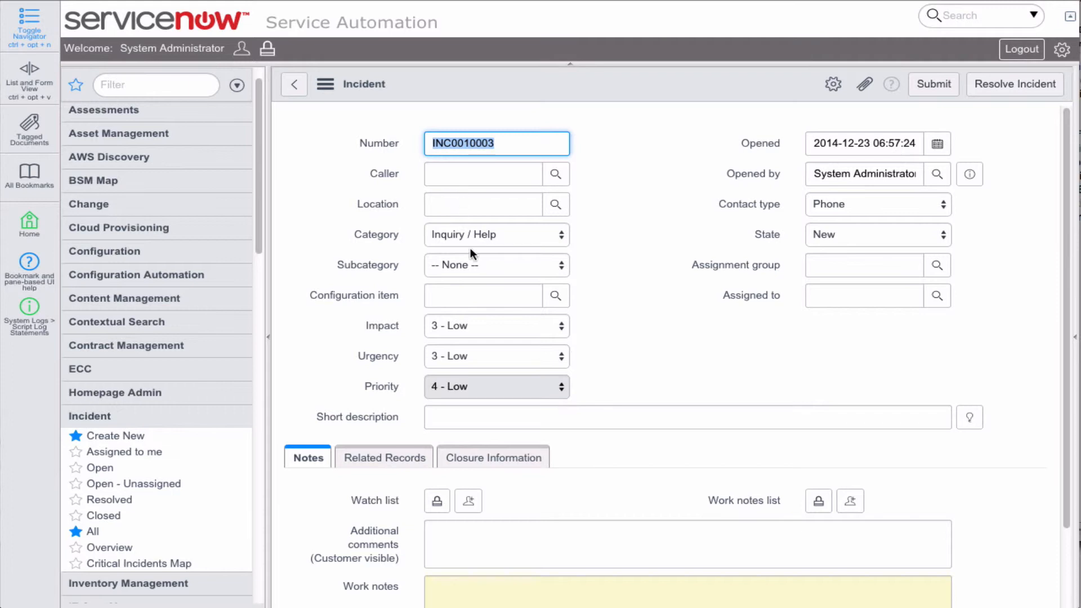
click(512, 300)
text(sap)
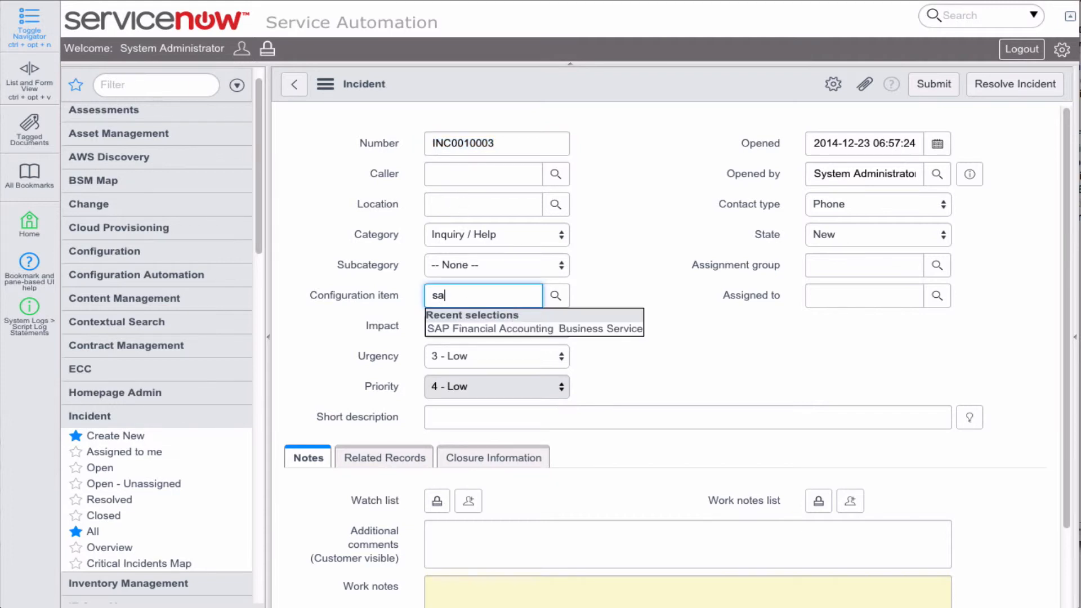
click(511, 329)
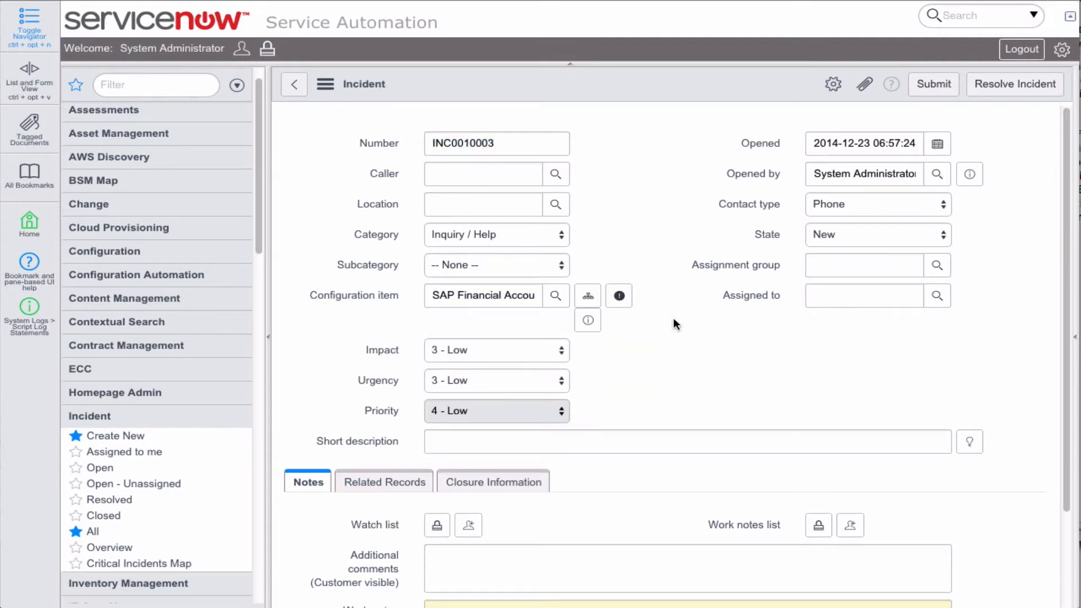
- Set the new incident's impact and urgency to 1 - High and save the record without leaving the form
scroll(655, 358, down, 2)
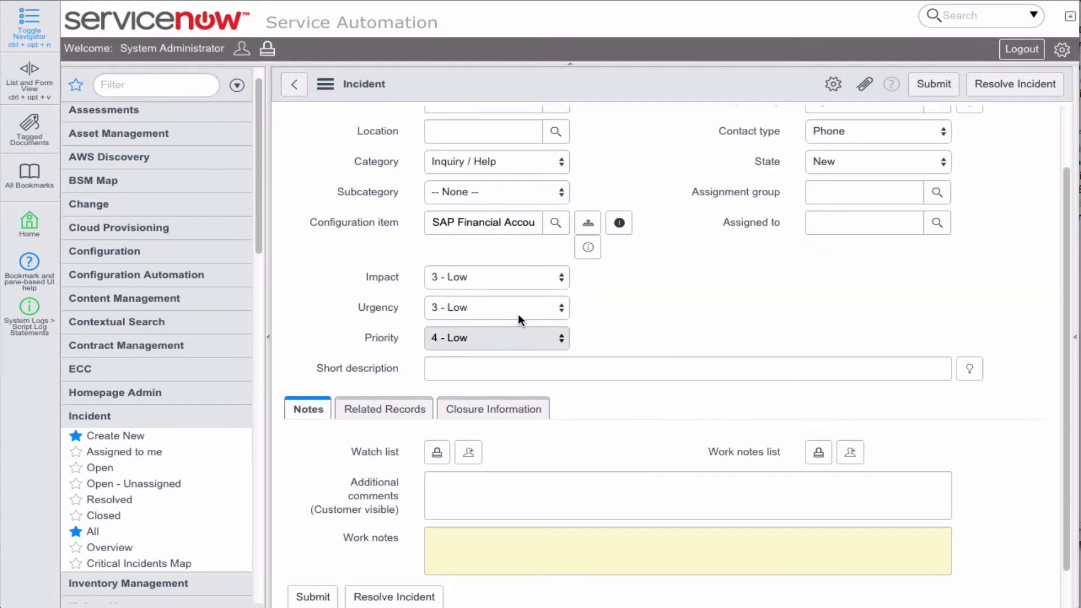
click(561, 278)
click(535, 249)
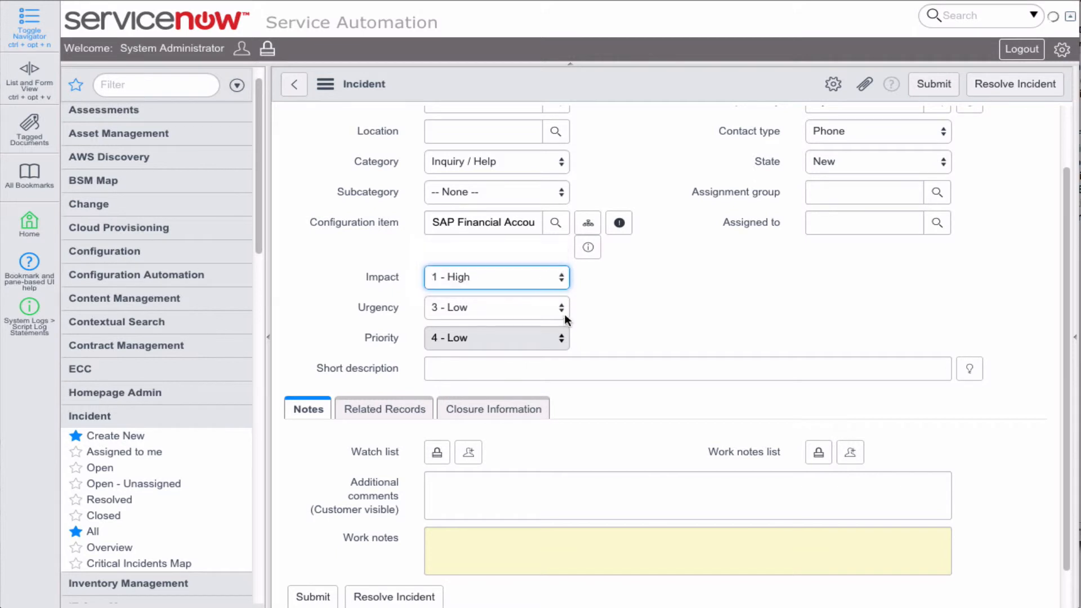
click(562, 310)
click(659, 316)
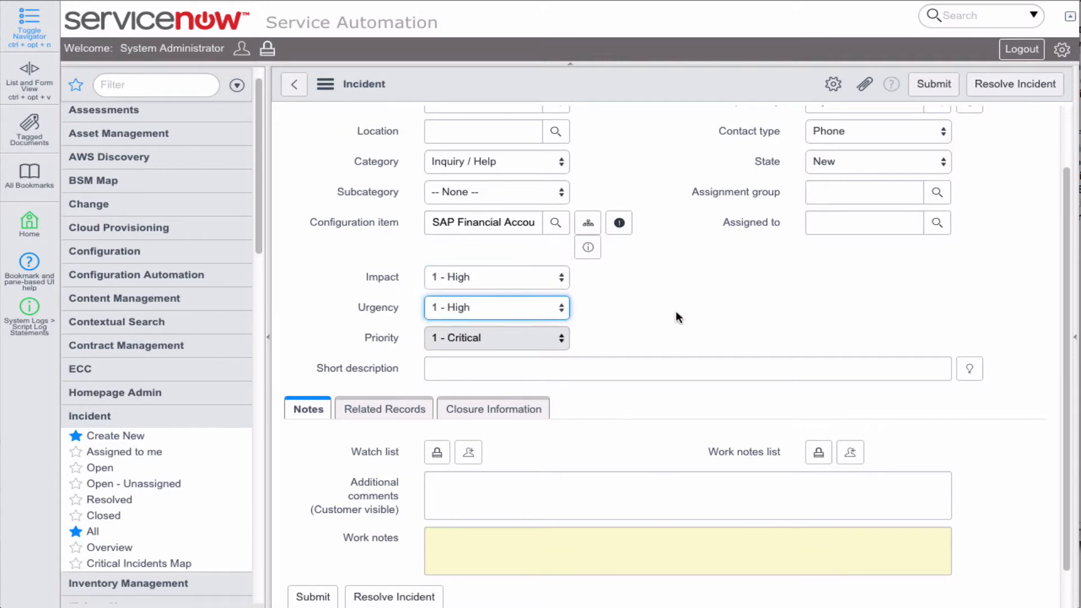
right_click(605, 84)
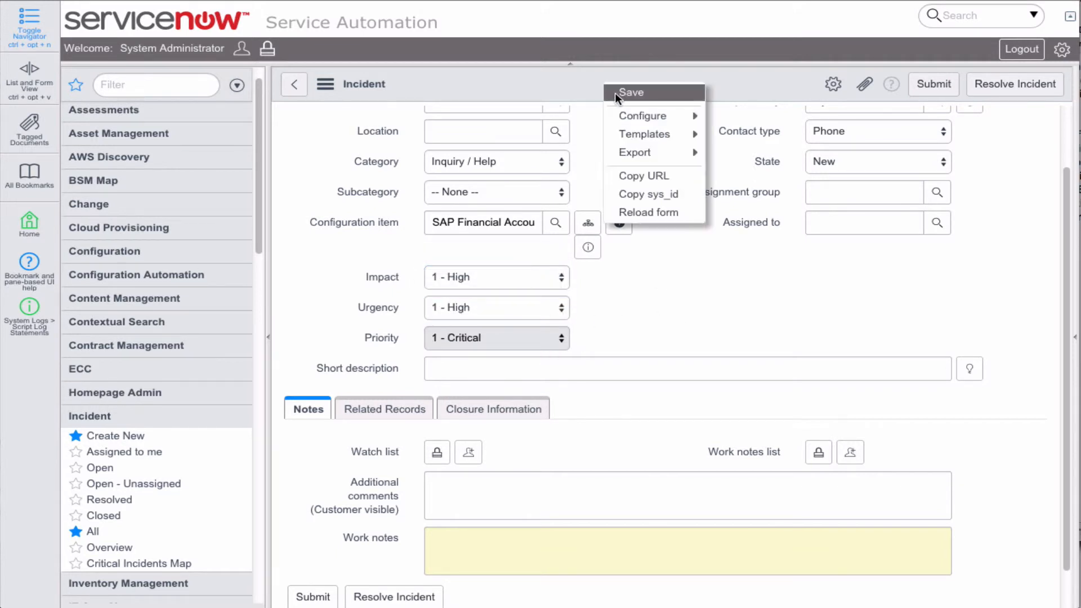
click(616, 93)
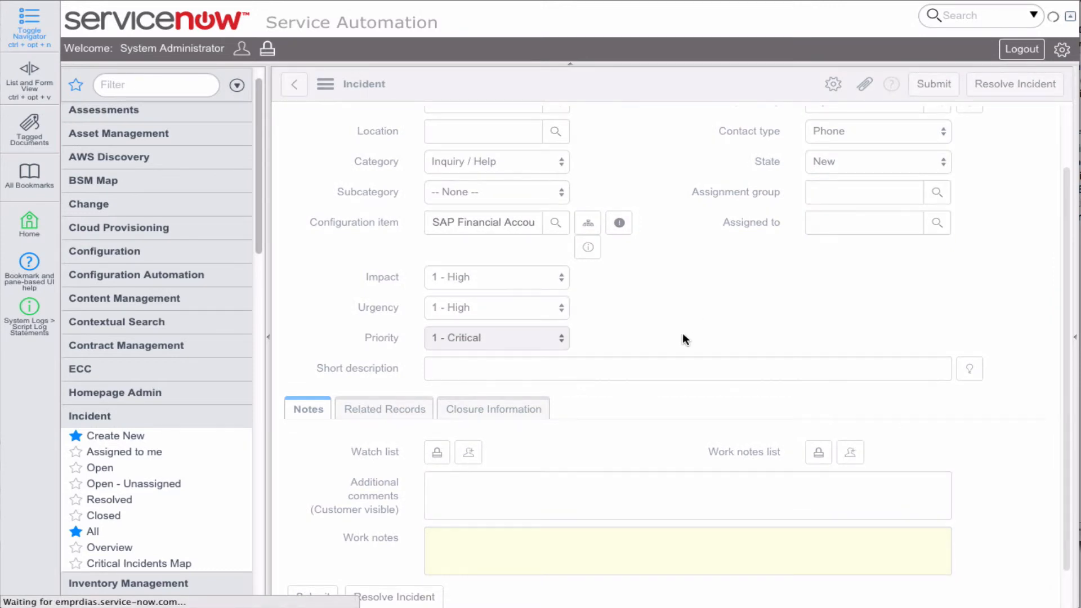
- Show the incident's workflow, and check the form's Related Records, Closure Information and related lists for the critical task
scroll(685, 338, down, 8)
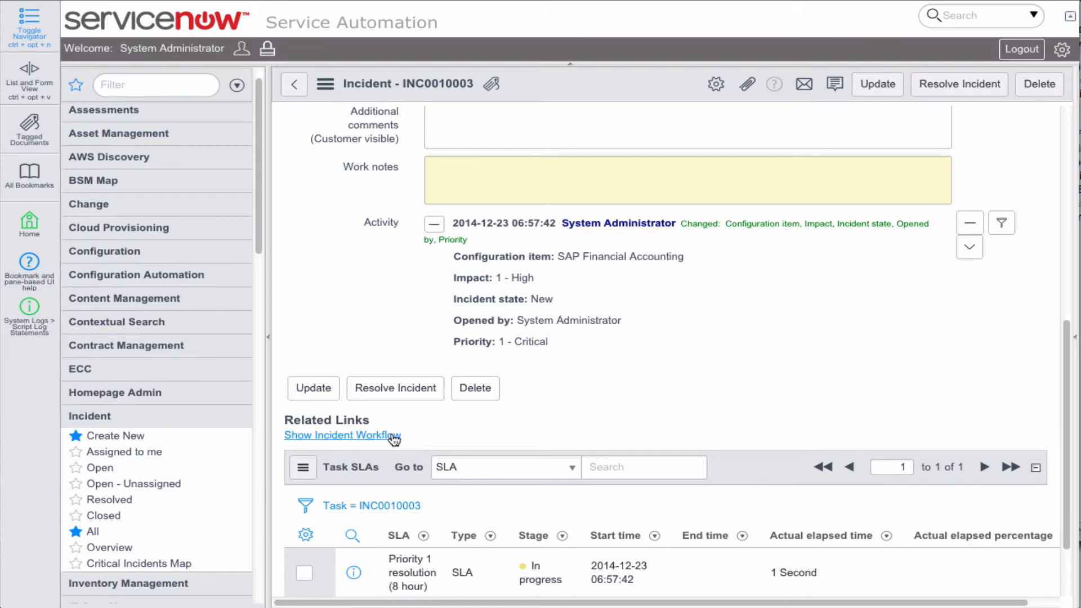
click(394, 437)
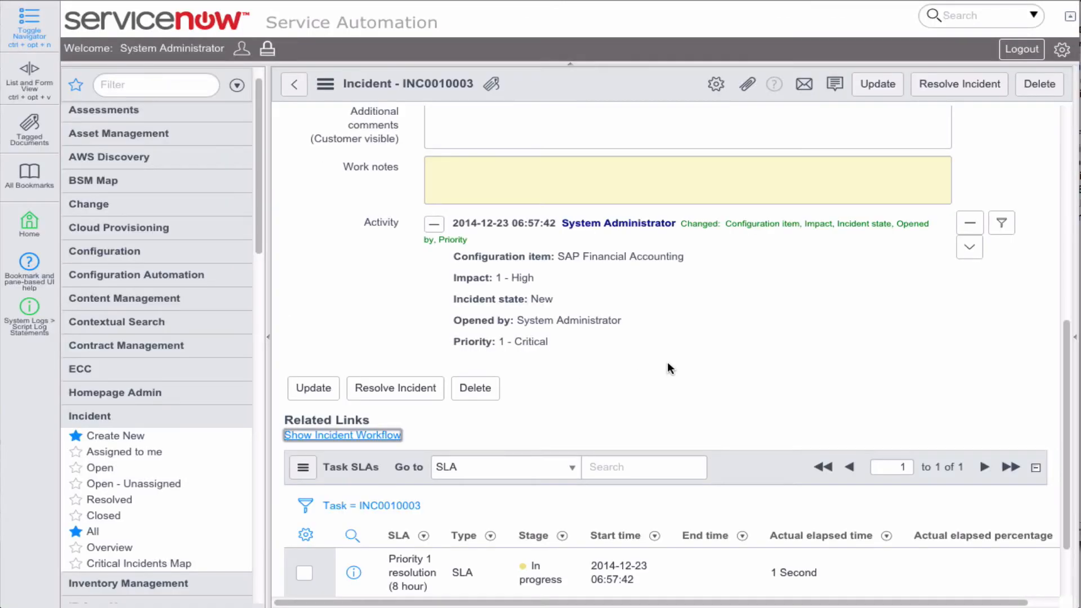
scroll(671, 370, down, 2)
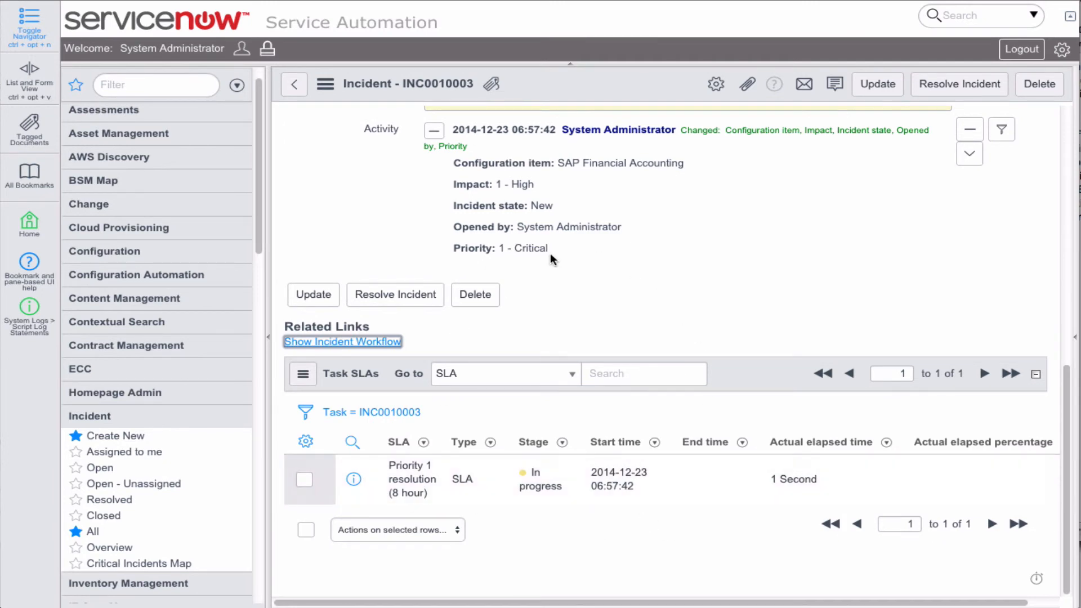
scroll(715, 346, up, 10)
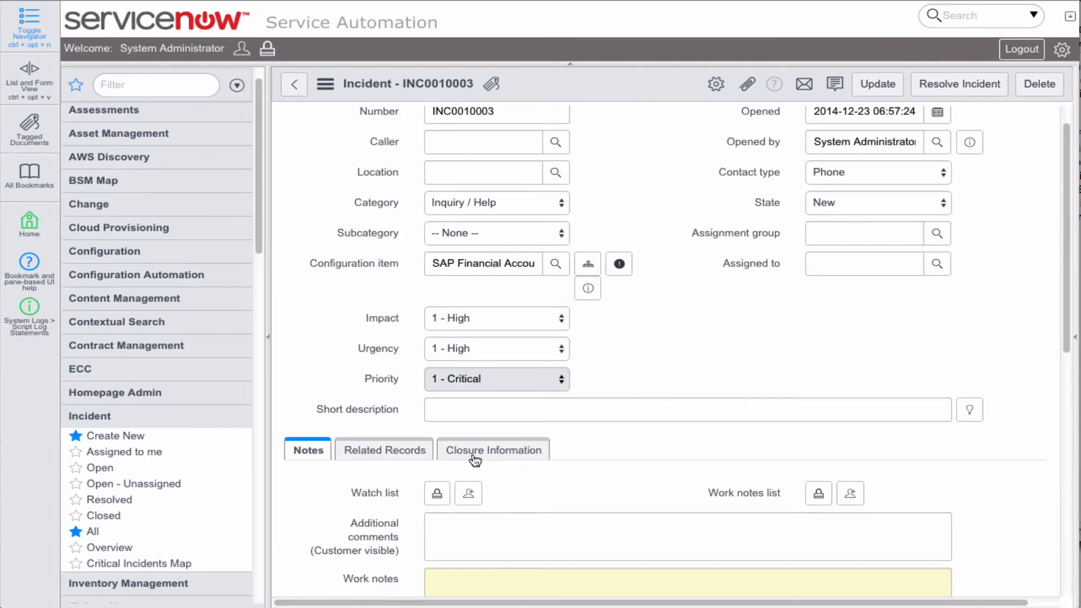
click(383, 449)
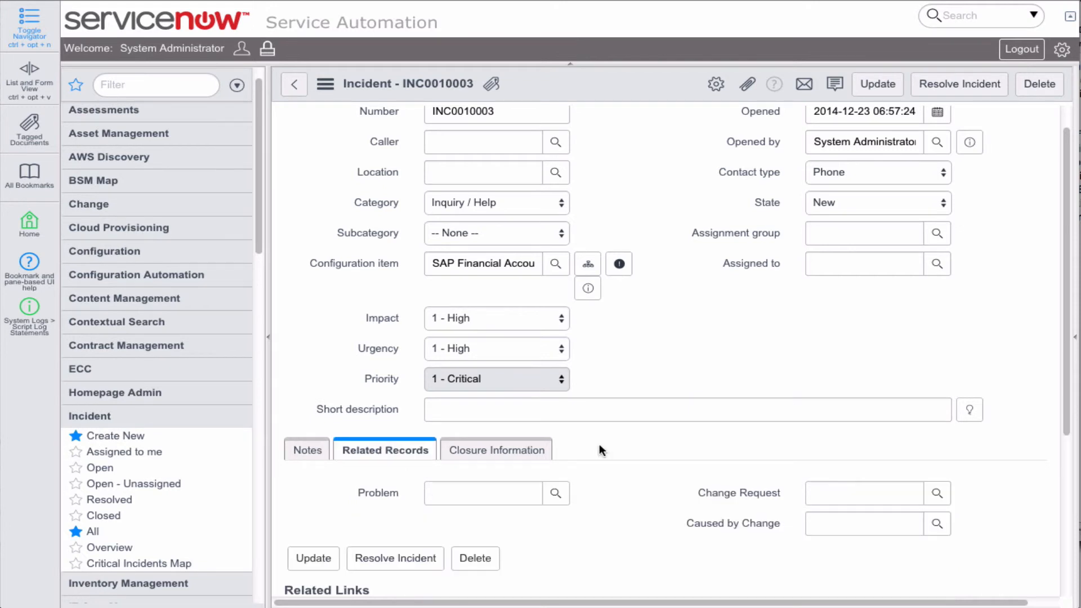
click(318, 446)
click(542, 451)
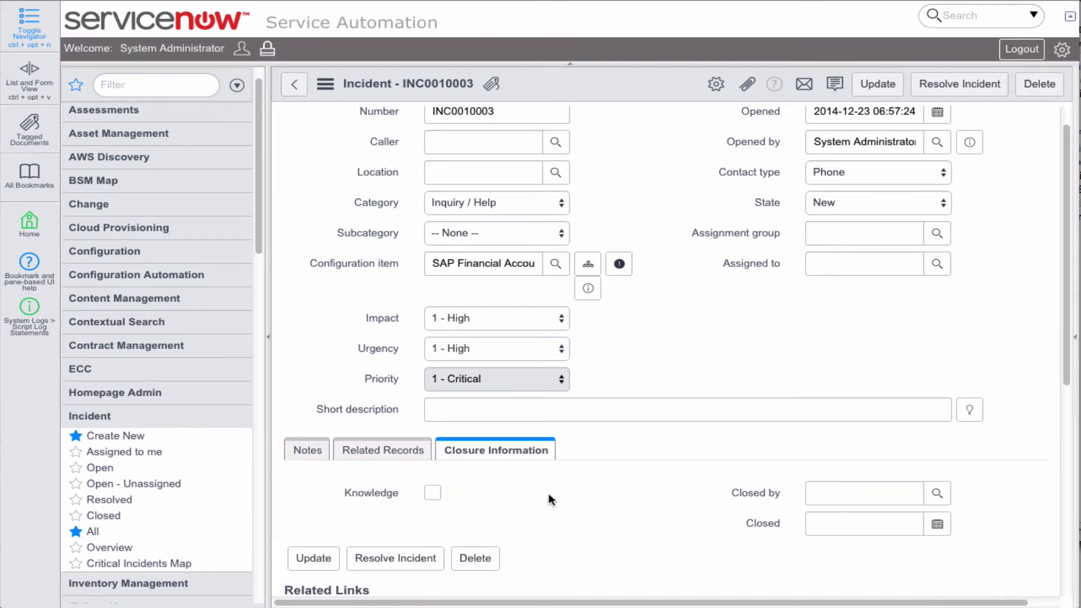
scroll(549, 493, down, 6)
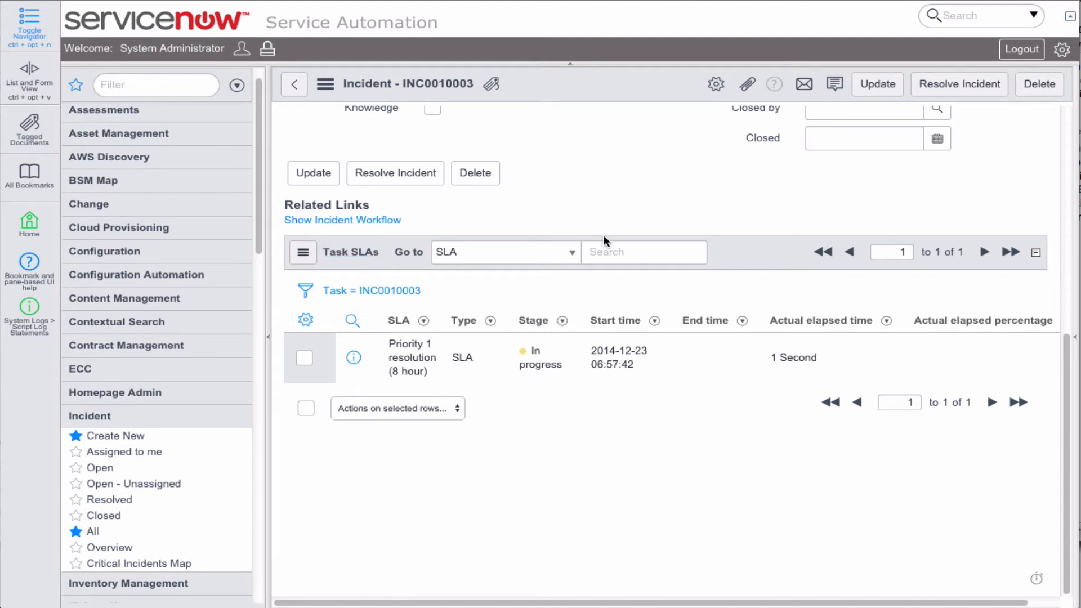
scroll(606, 219, up, 6)
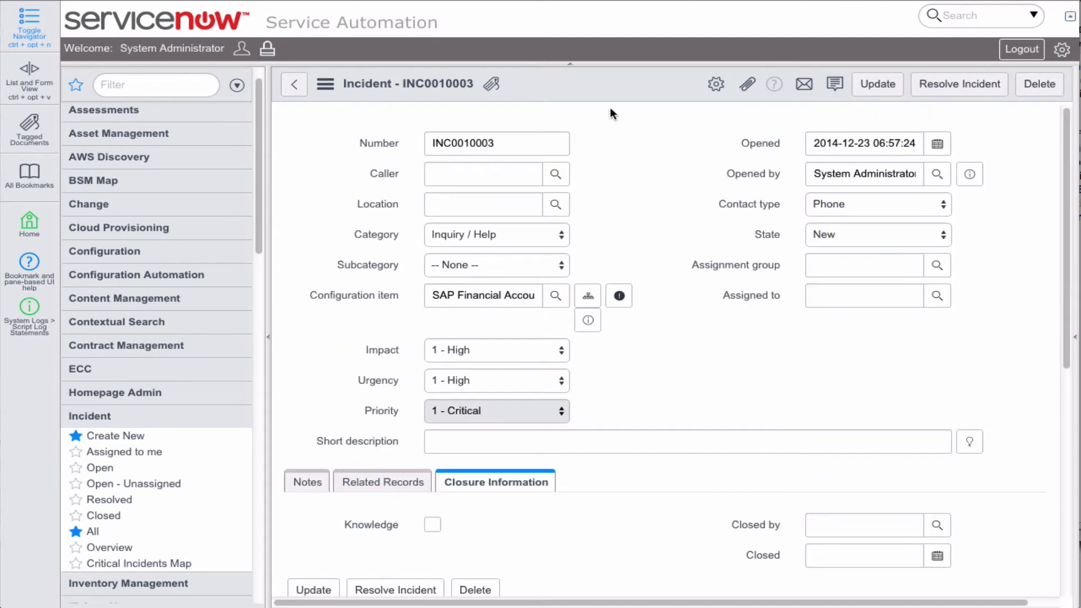
- Add the Task->Parent related list to the incident form's default view and save the configuration
right_click(613, 87)
mouse_move(695, 250)
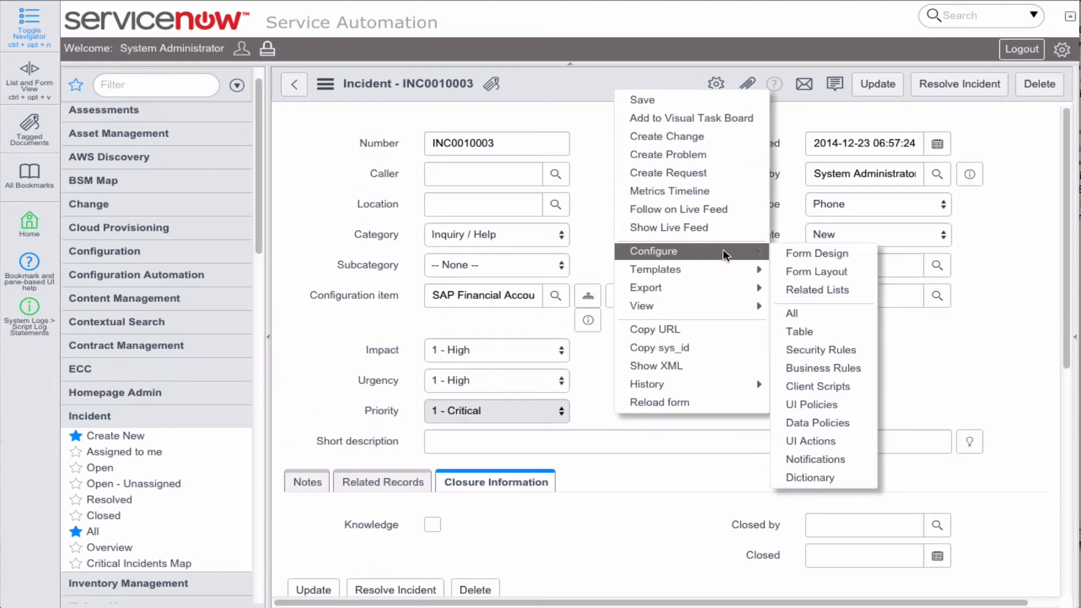
click(803, 286)
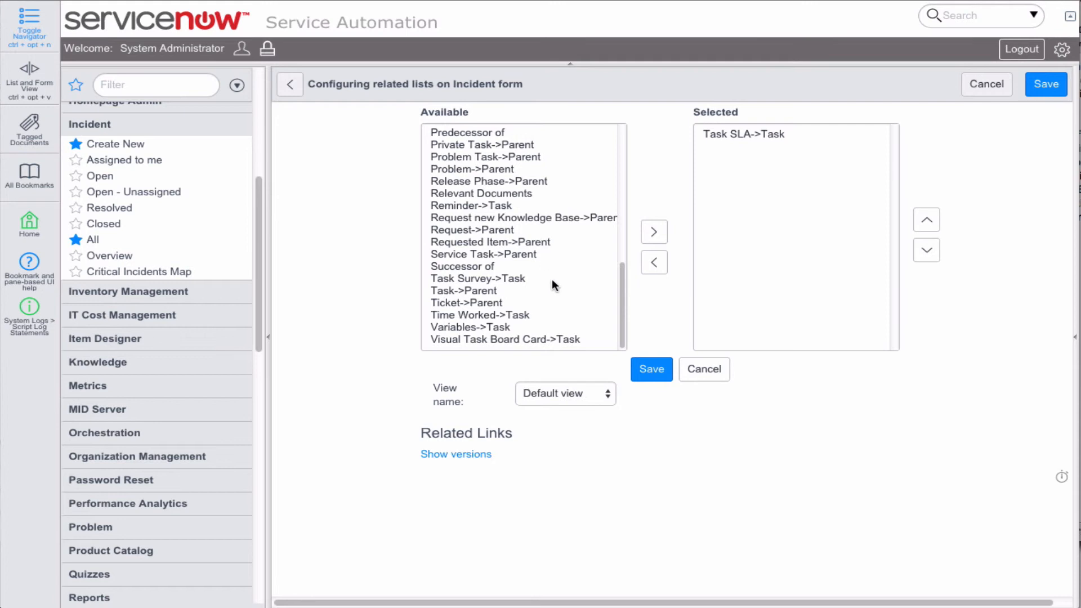
click(506, 291)
click(653, 232)
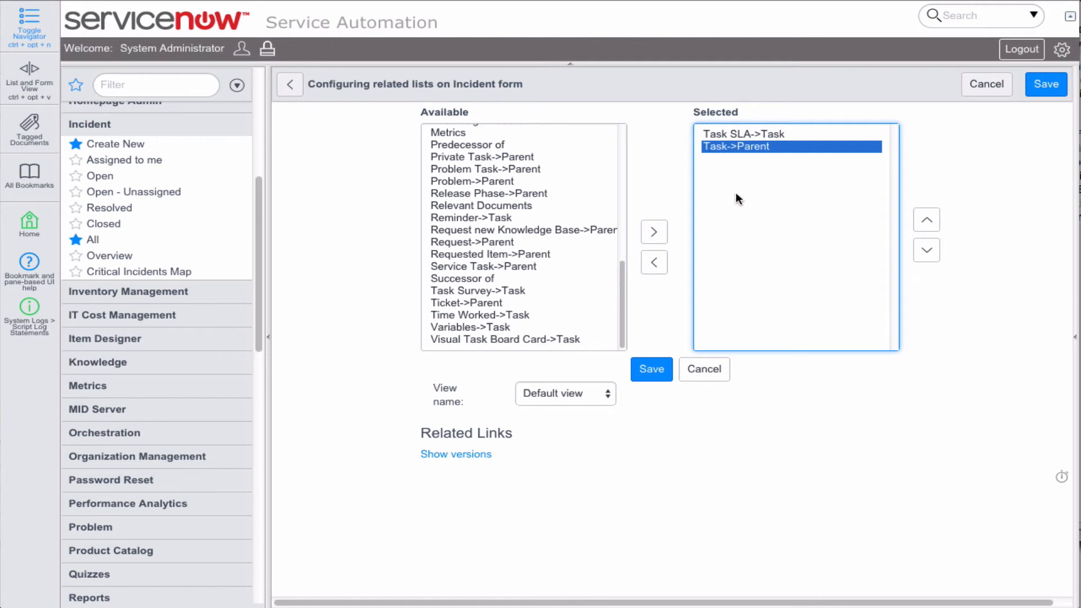
click(656, 369)
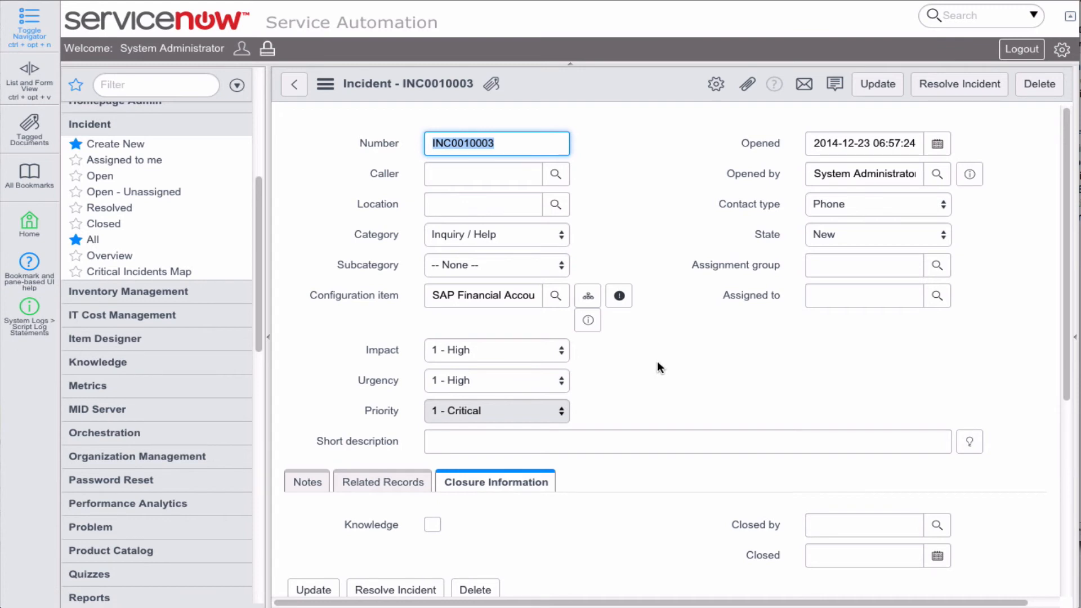
- Examine the short description of the task in the incident's Tasks related list, and show the incident's workflow
scroll(657, 362, down, 5)
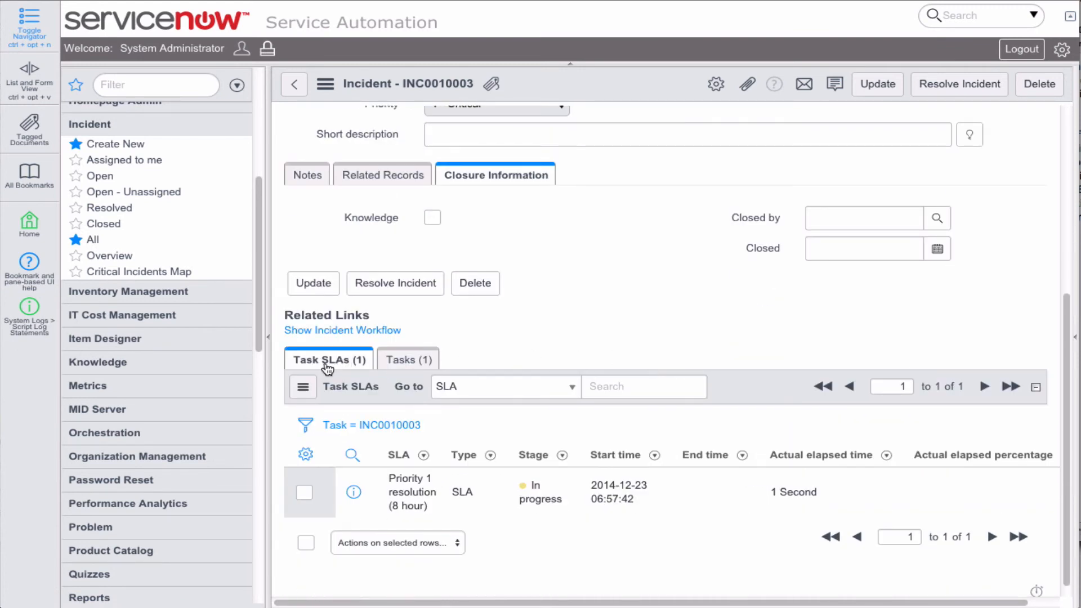
click(398, 364)
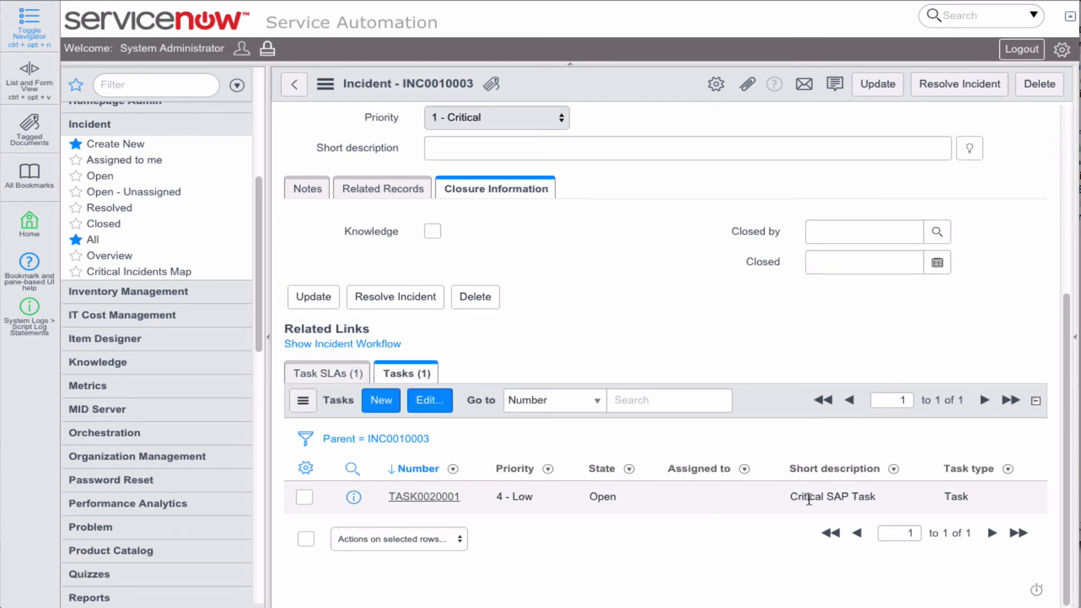
drag(790, 496, 878, 495)
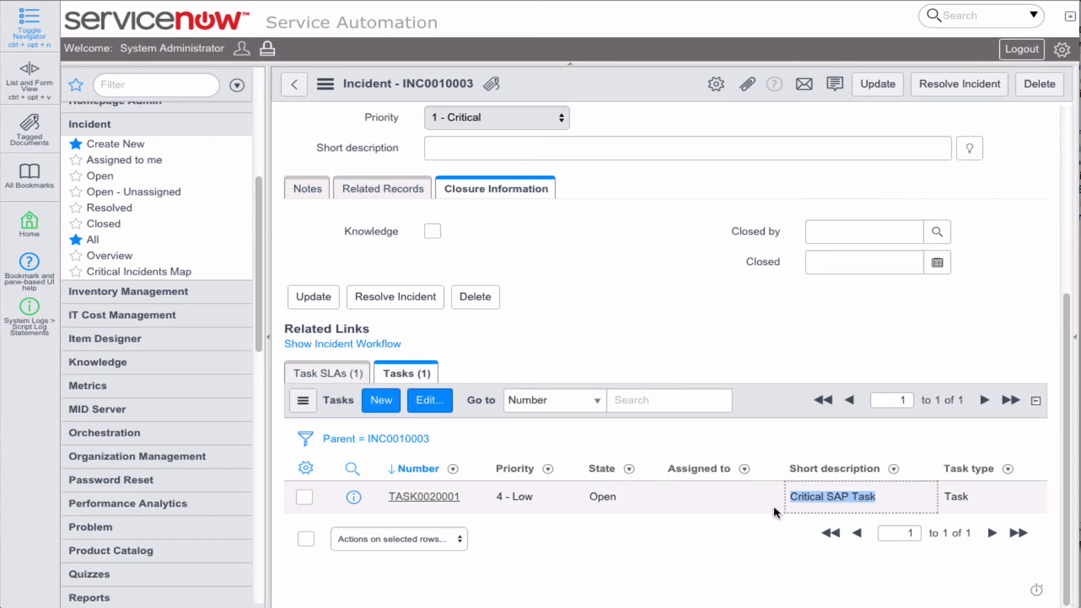
click(381, 343)
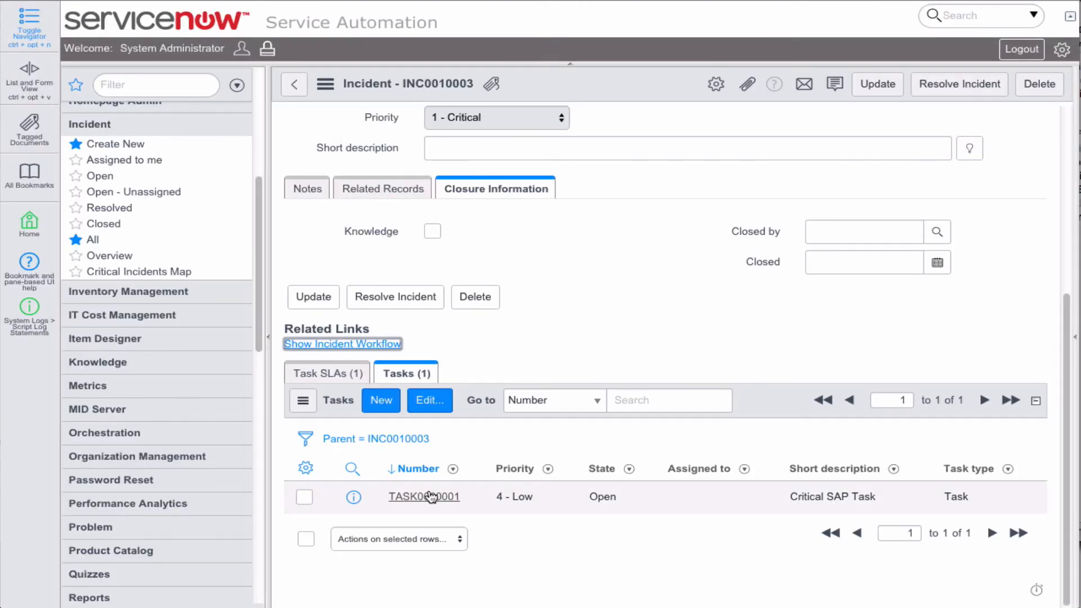
- Set the Critical SAP Task's state to Closed Complete in the Tasks related list and show the incident's workflow again
click(621, 500)
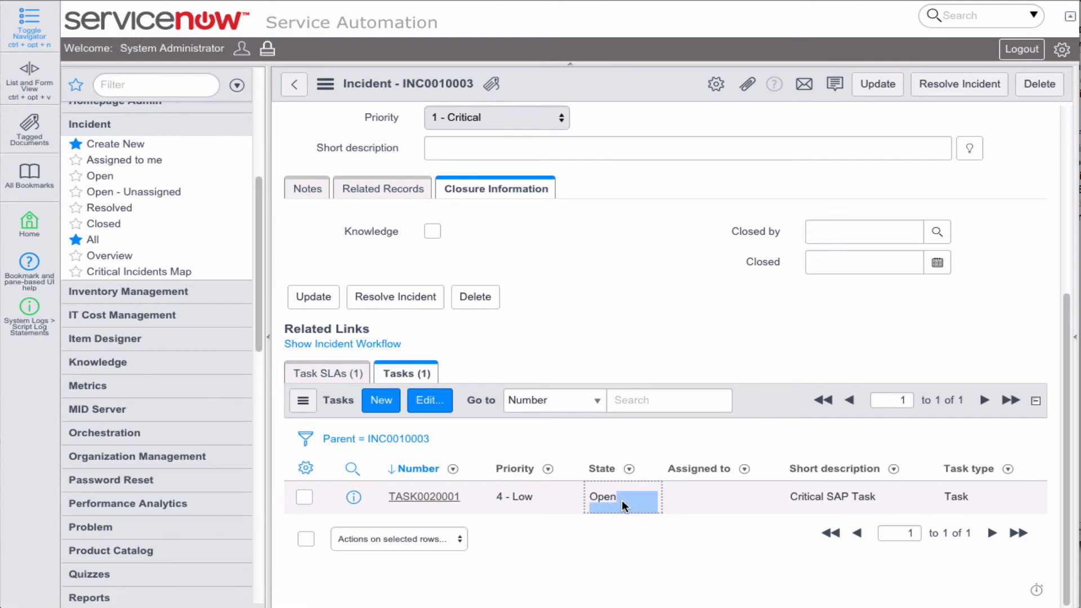
double_click(616, 497)
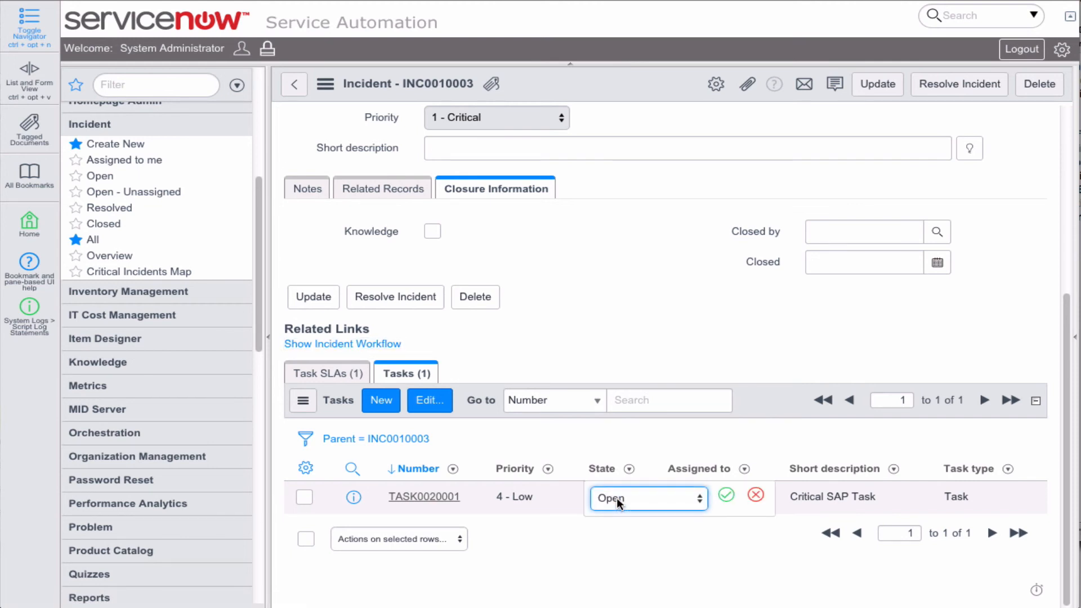
click(685, 495)
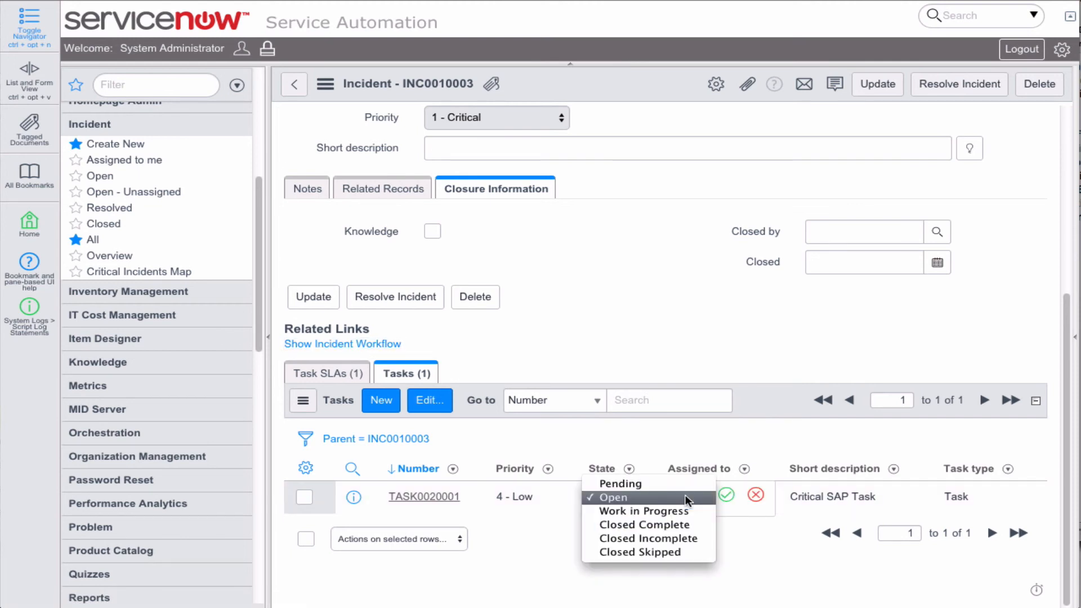
click(684, 525)
click(726, 498)
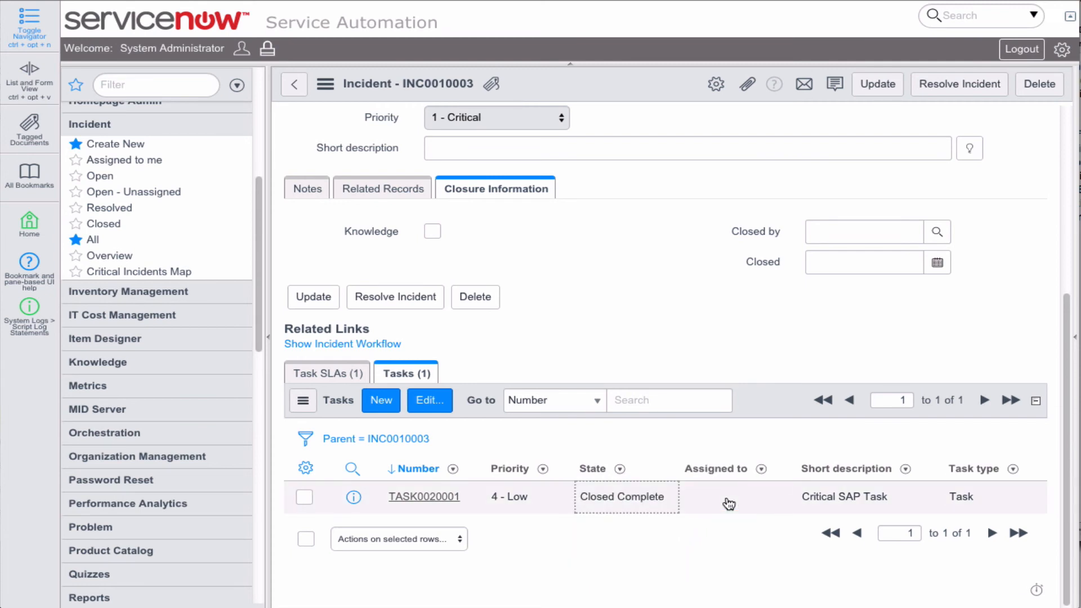
click(391, 345)
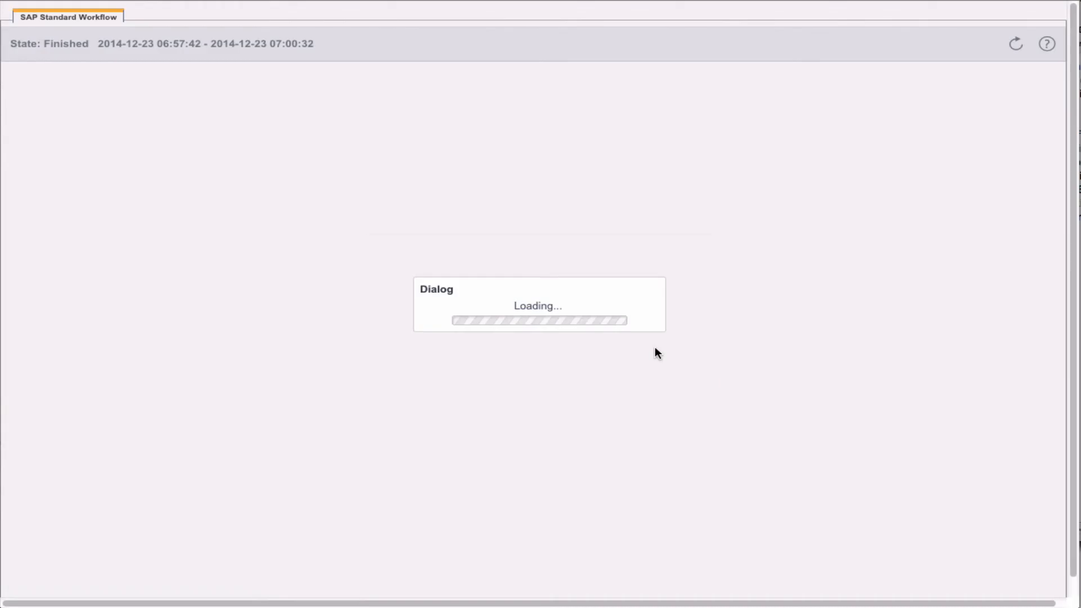